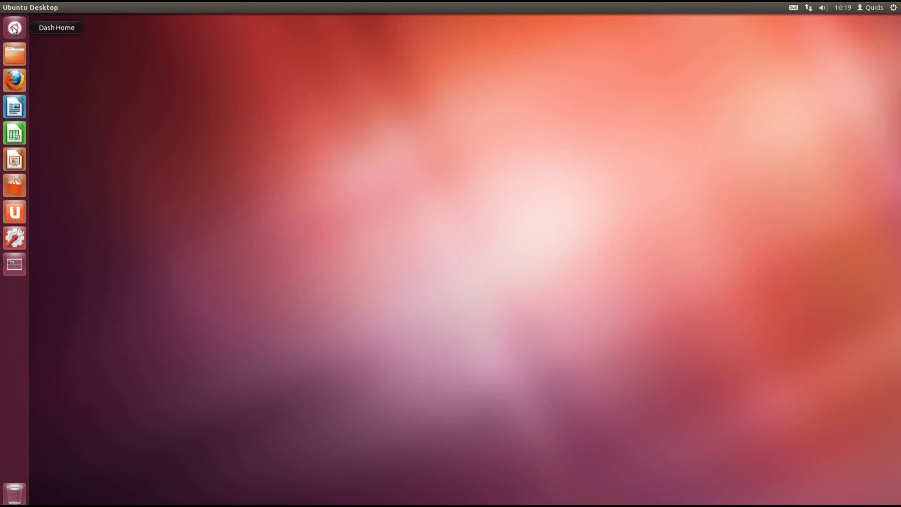
Step: Look over the messaging and system menus in the top panel, then dismiss them
{"action": "left_click", "coordinate": [792, 8]}
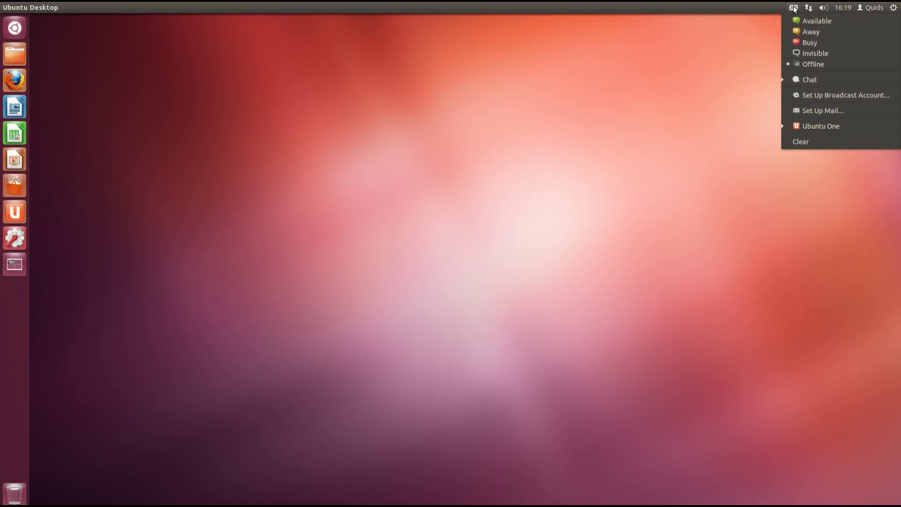
{"action": "mouse_move", "coordinate": [822, 8]}
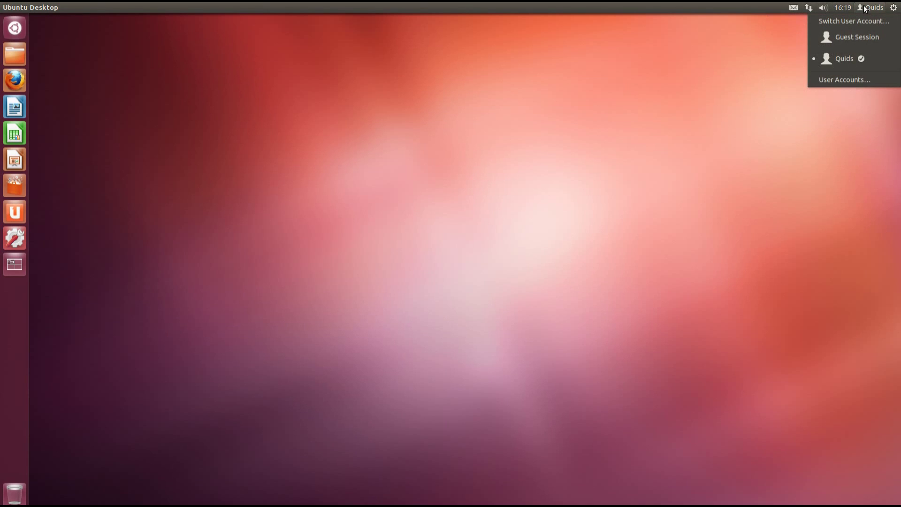
{"action": "mouse_move", "coordinate": [893, 9]}
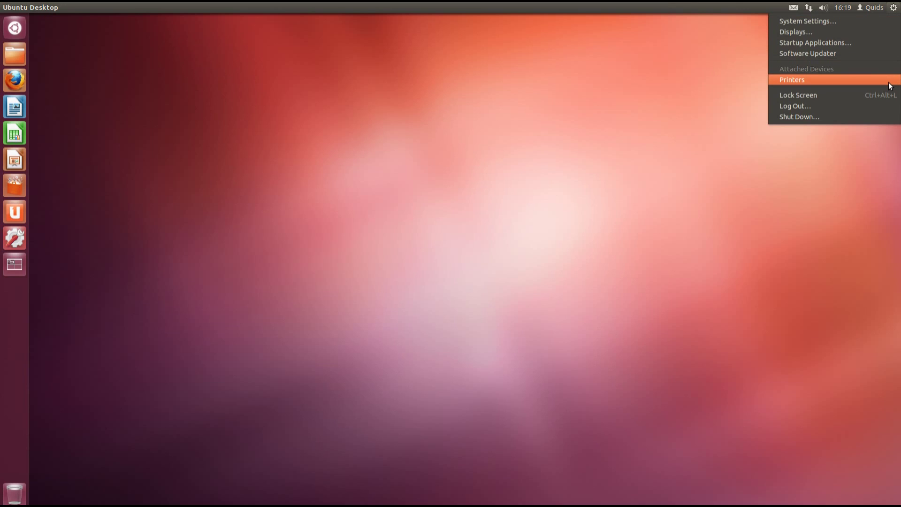
{"action": "left_click", "coordinate": [621, 126]}
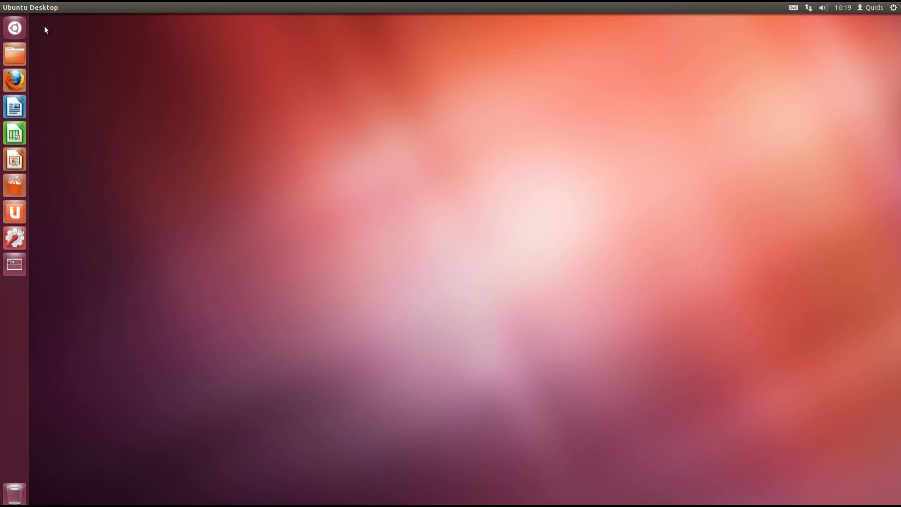
Step: Switch the Dash from Applications to the Files & Folders lens and expand its filters
{"action": "left_click", "coordinate": [15, 28]}
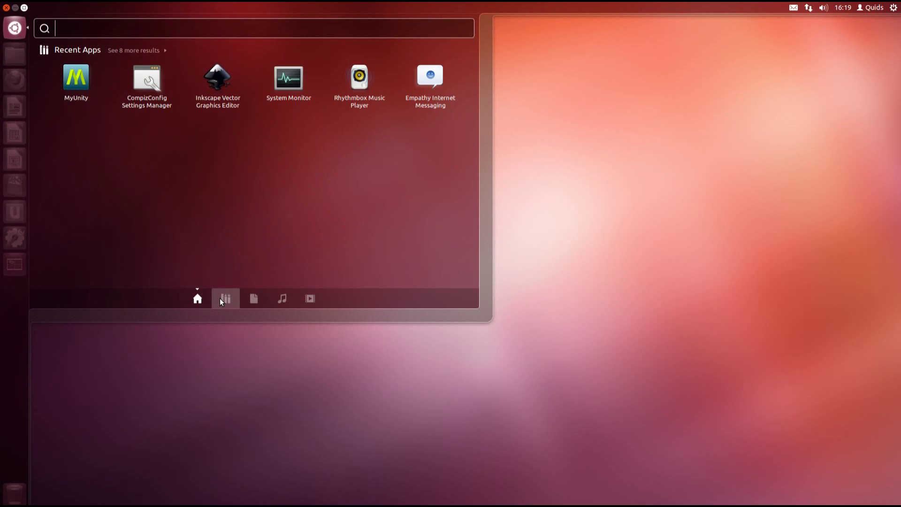
{"action": "left_click", "coordinate": [220, 299]}
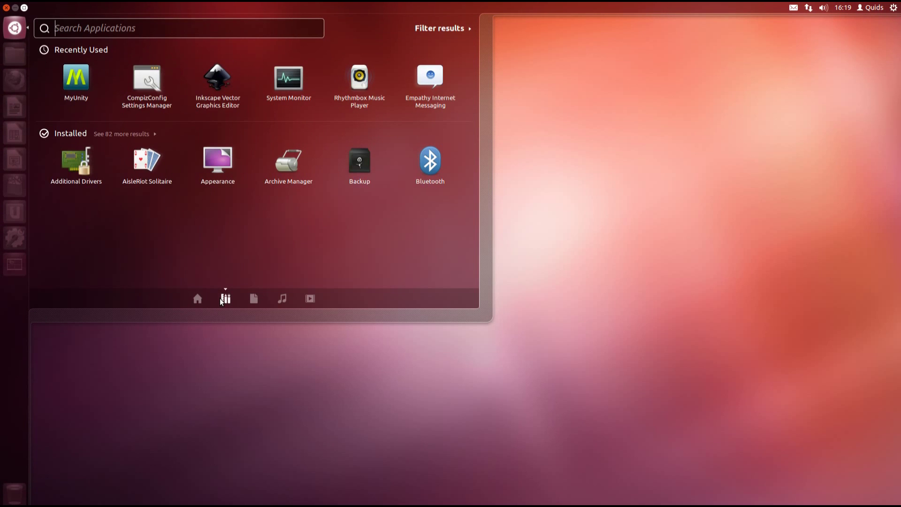
{"action": "left_click", "coordinate": [254, 298]}
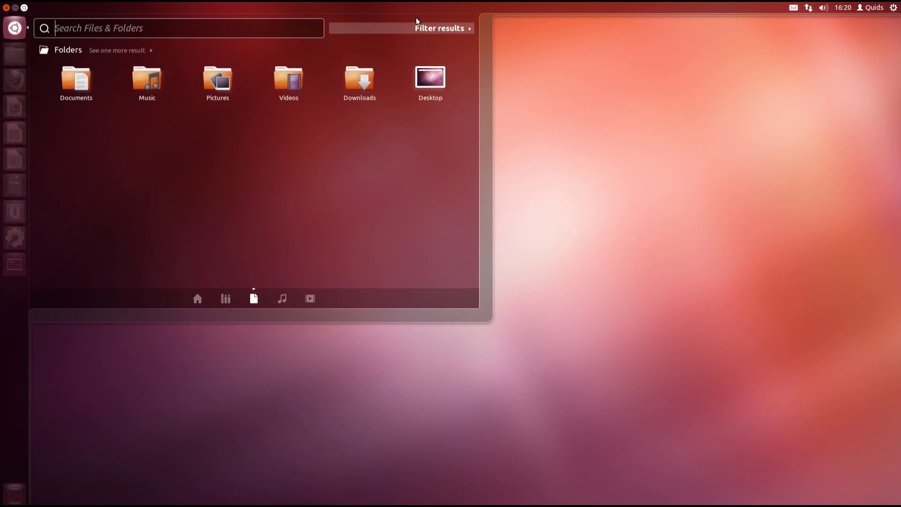
{"action": "left_click", "coordinate": [445, 35]}
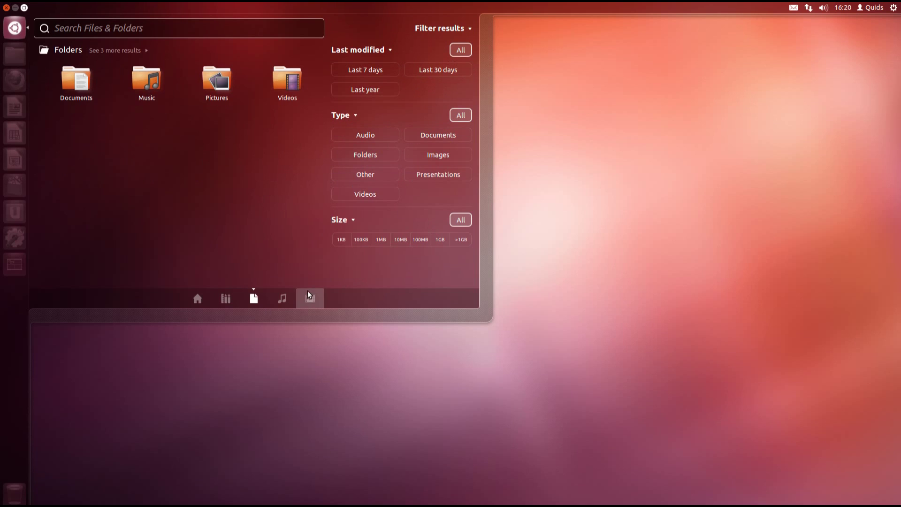
Step: Search the Music lens for 'jennifer lopez' with Decade, Genre and Sources filters shown
{"action": "left_click", "coordinate": [278, 302]}
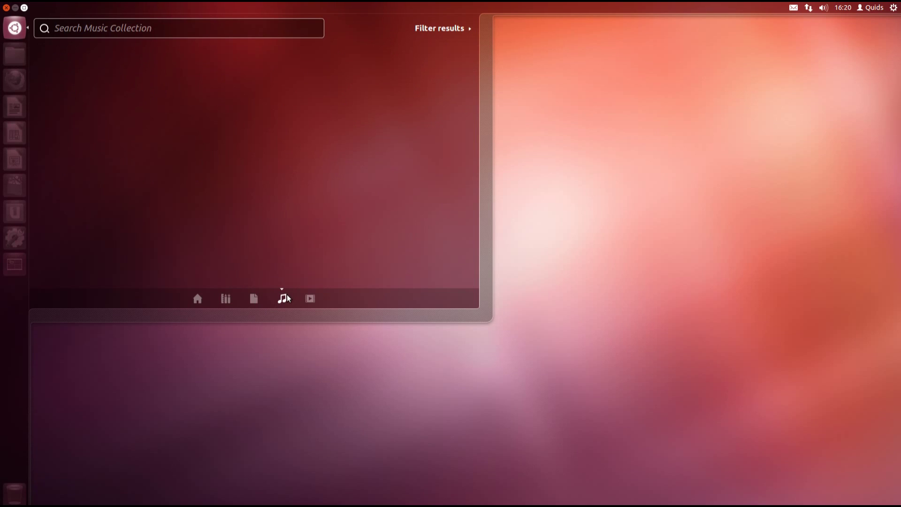
{"action": "left_click", "coordinate": [436, 29]}
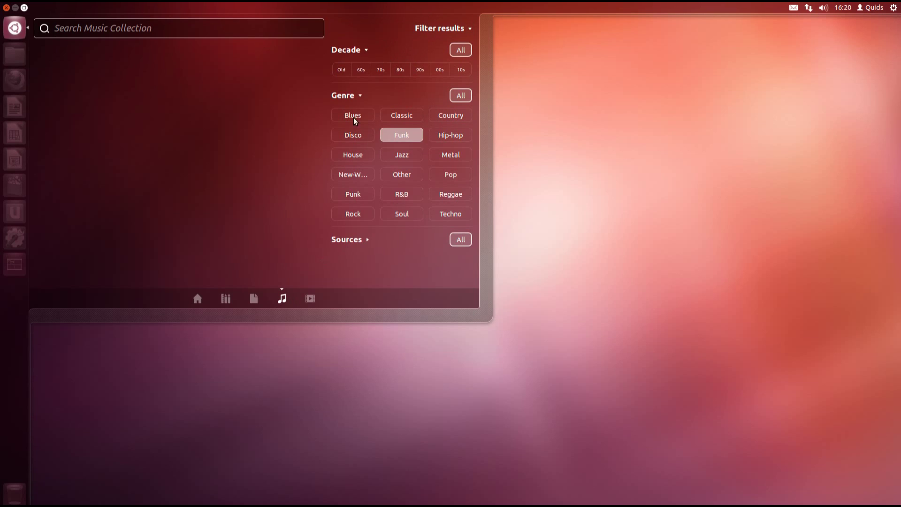
{"action": "type", "text": "je"}
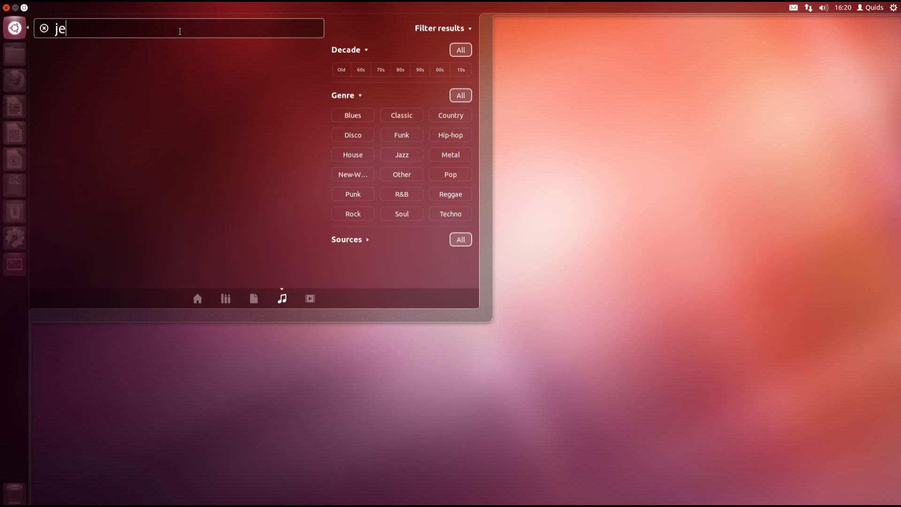
{"action": "type", "text": "nnifer lop"}
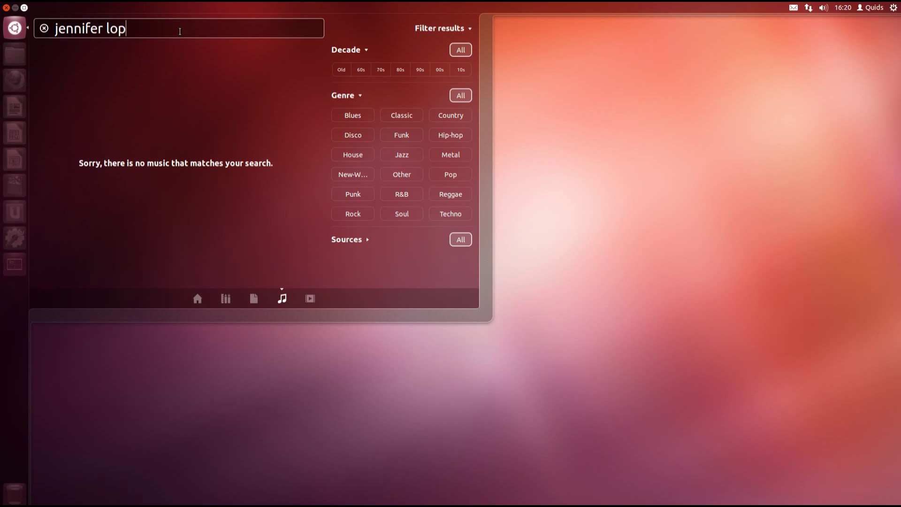
{"action": "type", "text": "ez"}
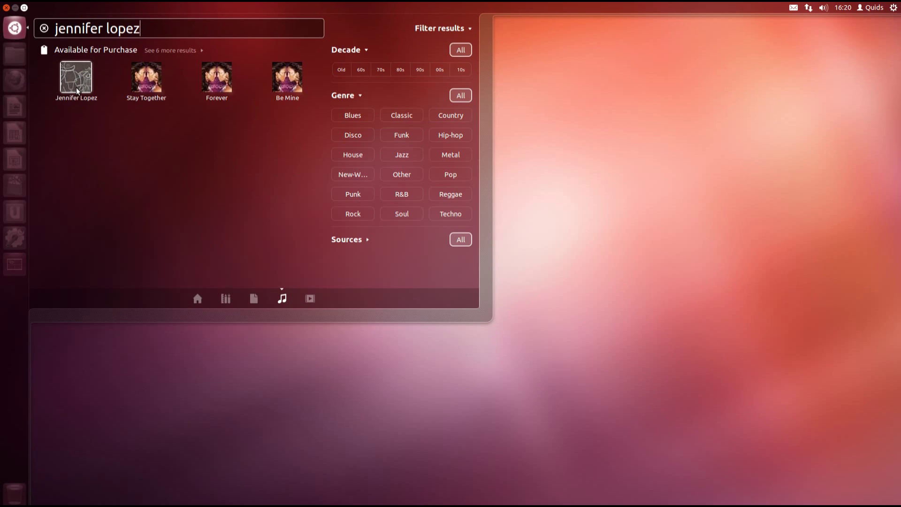
Step: Search the Videos lens for 'top gear' and open Top Gear: Series 15: Episode 3
{"action": "left_click", "coordinate": [309, 300]}
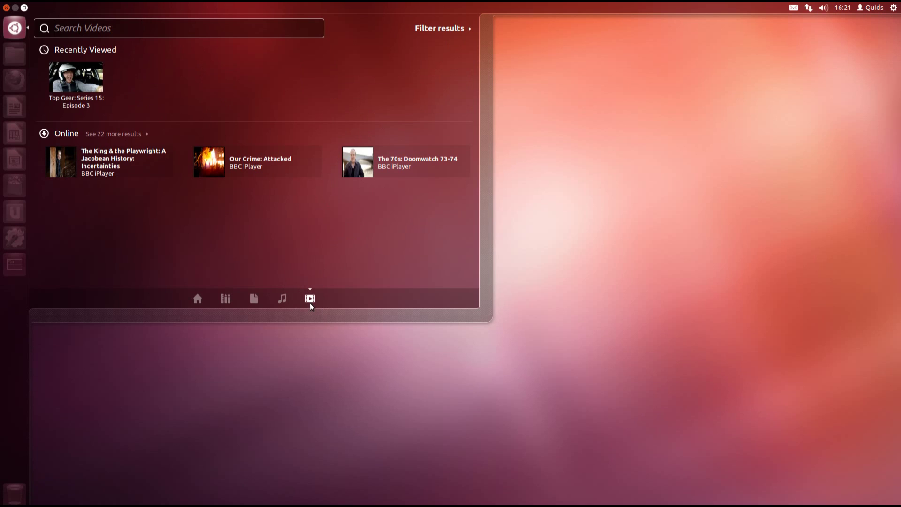
{"action": "left_click", "coordinate": [449, 25]}
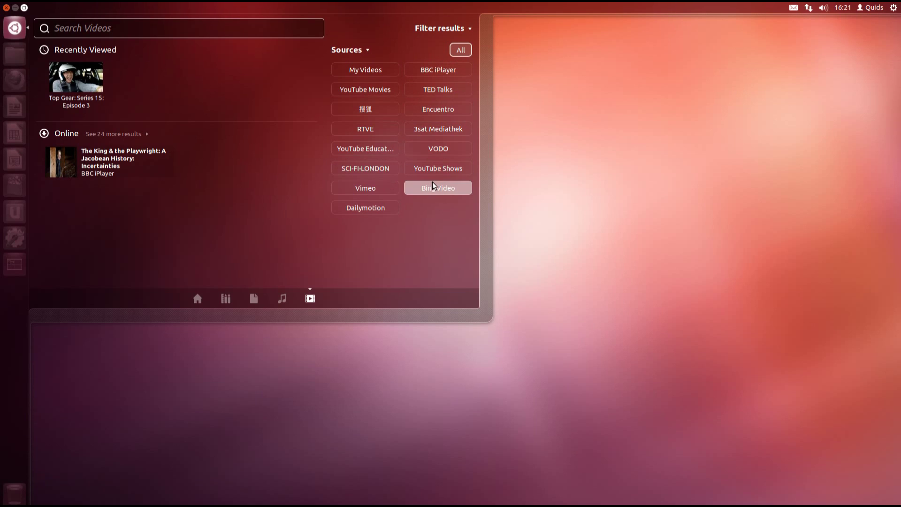
{"action": "type", "text": "top"}
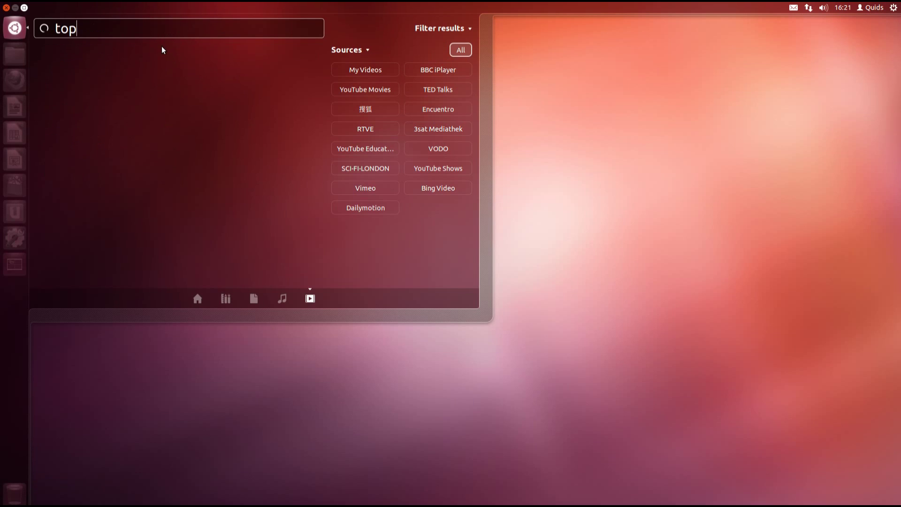
{"action": "type", "text": " gear"}
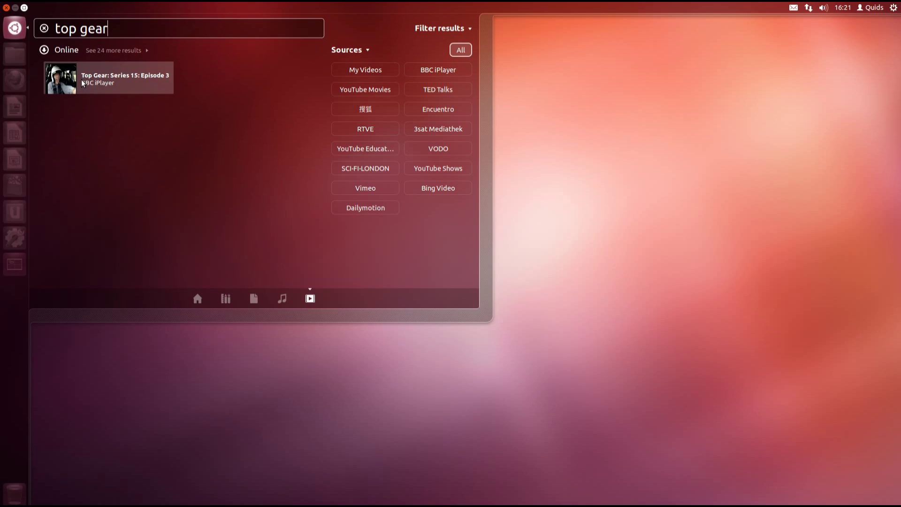
{"action": "left_click", "coordinate": [81, 80]}
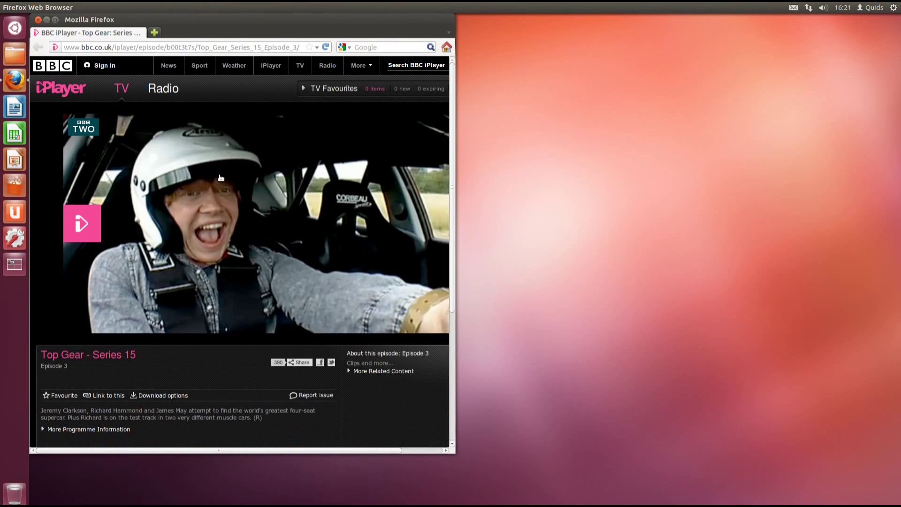
Step: Play the Top Gear Series 15 Episode 3 video on iPlayer, then pause it
{"action": "left_click", "coordinate": [249, 200]}
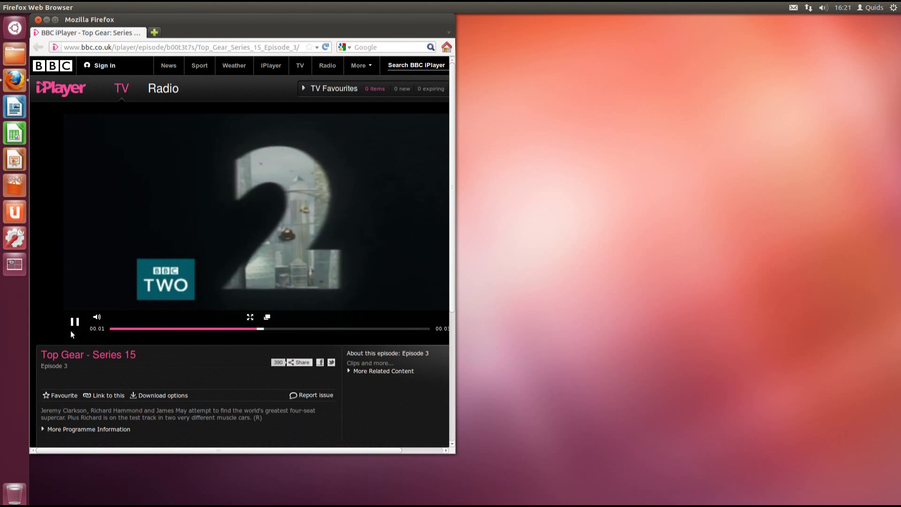
{"action": "left_click", "coordinate": [74, 321]}
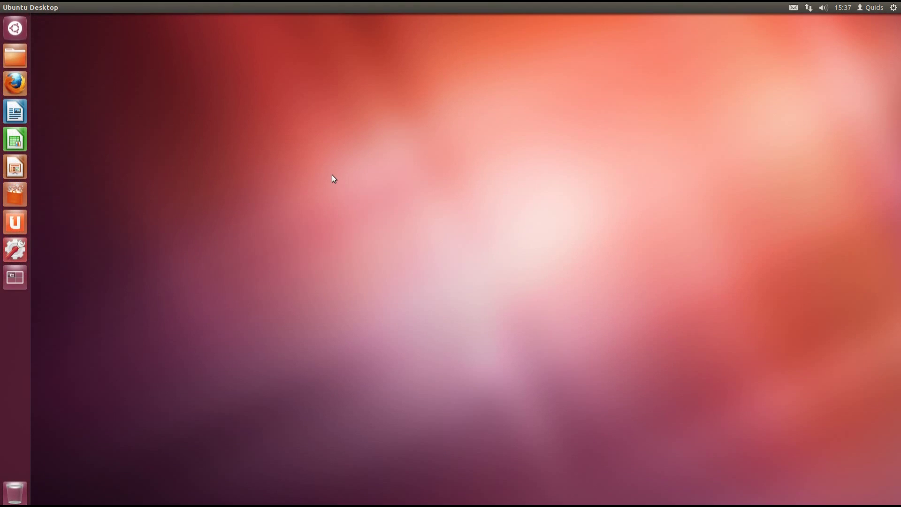
{"action": "key", "text": "alt"}
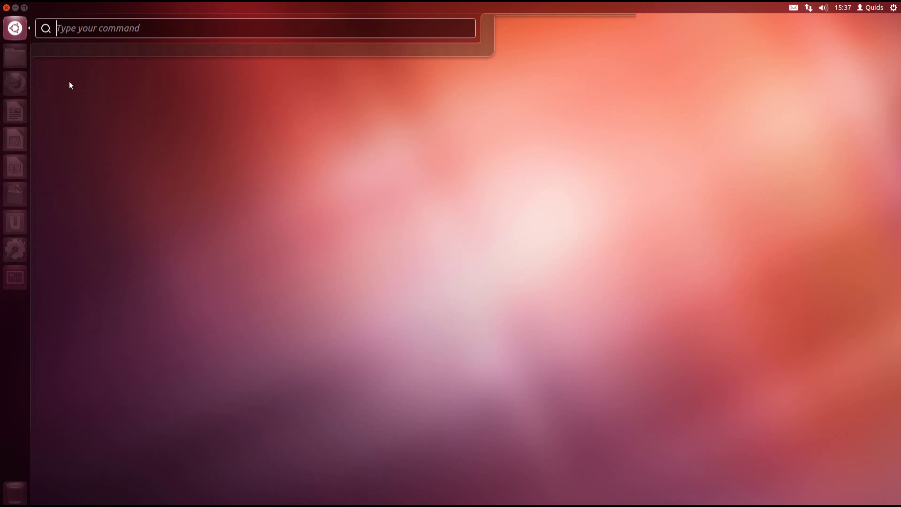
Step: Launch Inkscape from the Dash with 'ink' and search its HUD for 'diff'
{"action": "key", "text": "alt+F1"}
{"action": "key", "text": "Up"}
{"action": "key", "text": "Return"}
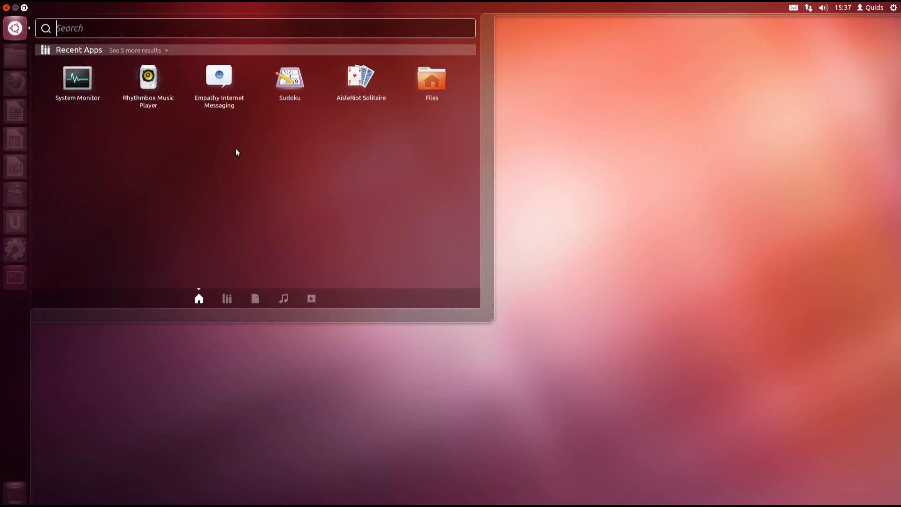
{"action": "type", "text": "ink"}
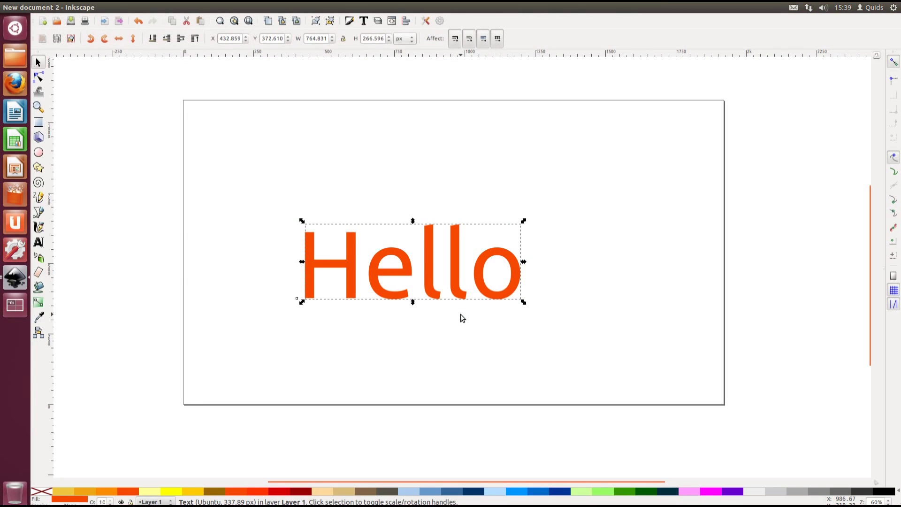
{"action": "key", "text": "alt"}
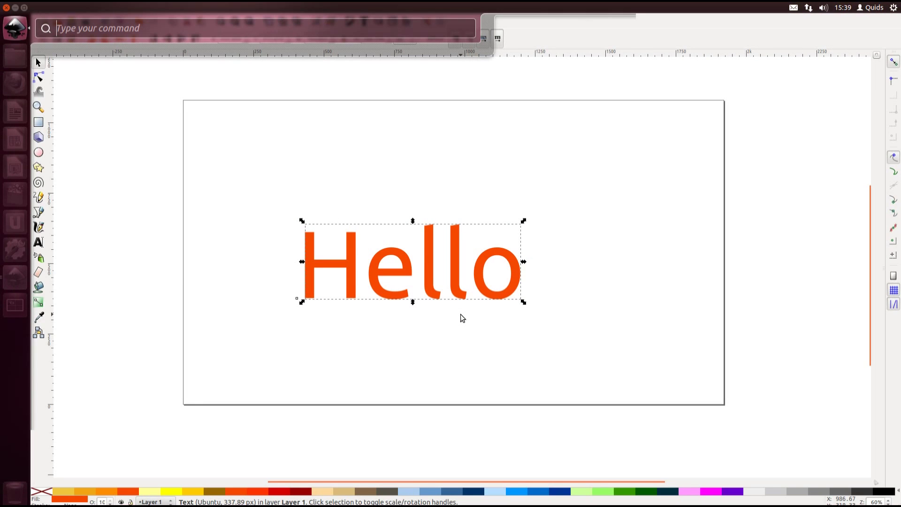
{"action": "type", "text": "di"}
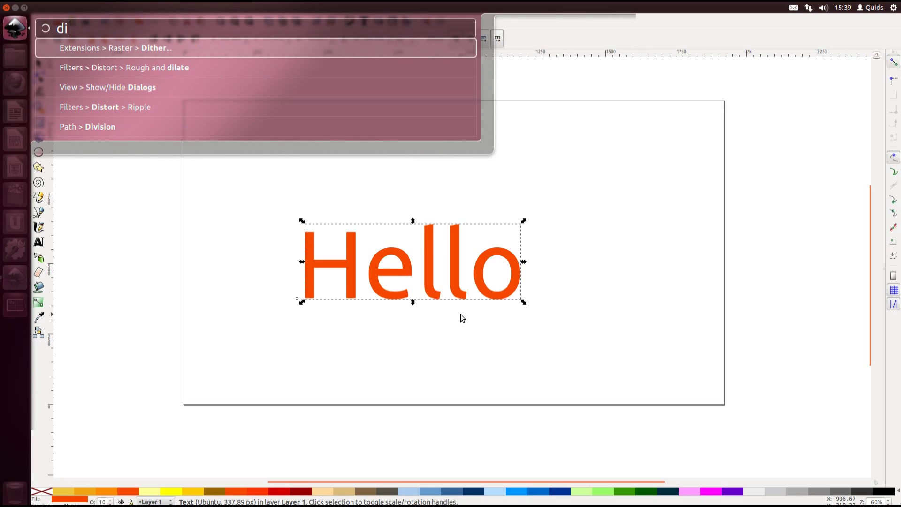
{"action": "type", "text": "ff"}
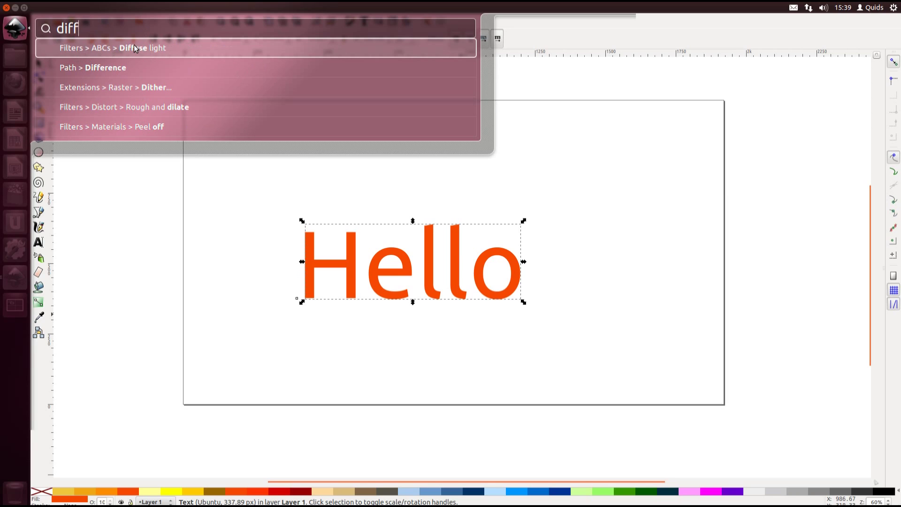
Step: Apply the Diffuse light and Black outline filters to the Hello text via the HUD
{"action": "left_click", "coordinate": [111, 49]}
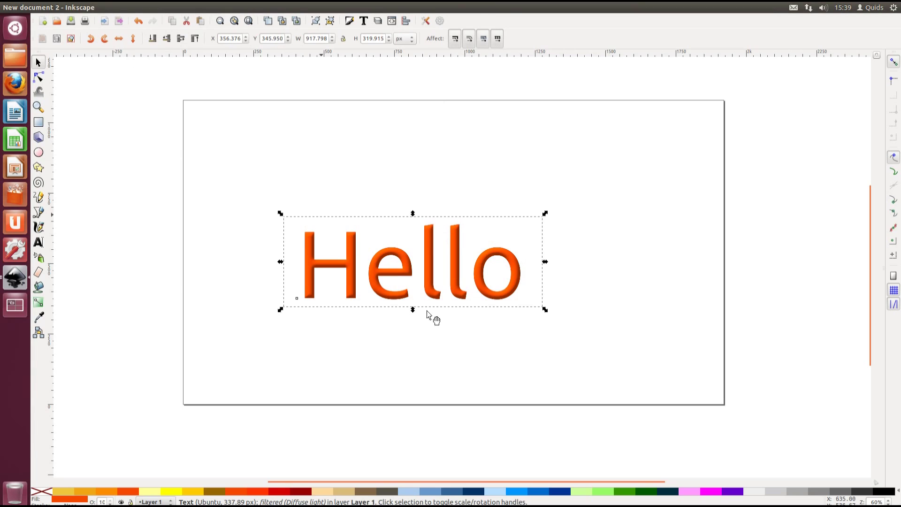
{"action": "key", "text": "alt"}
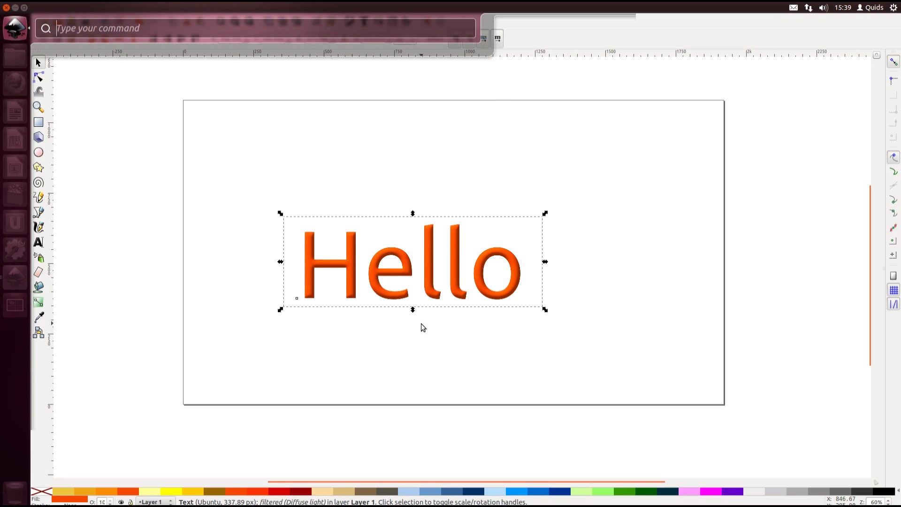
{"action": "type", "text": "b"}
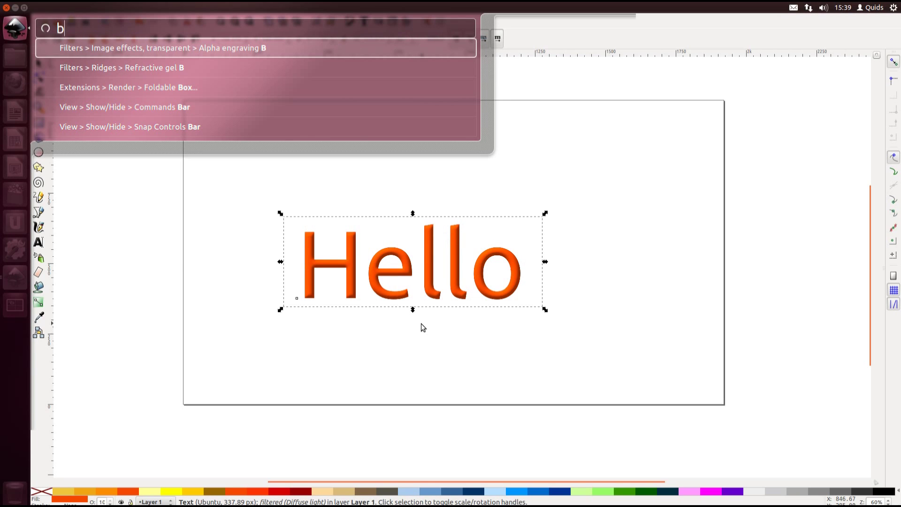
{"action": "type", "text": "lac"}
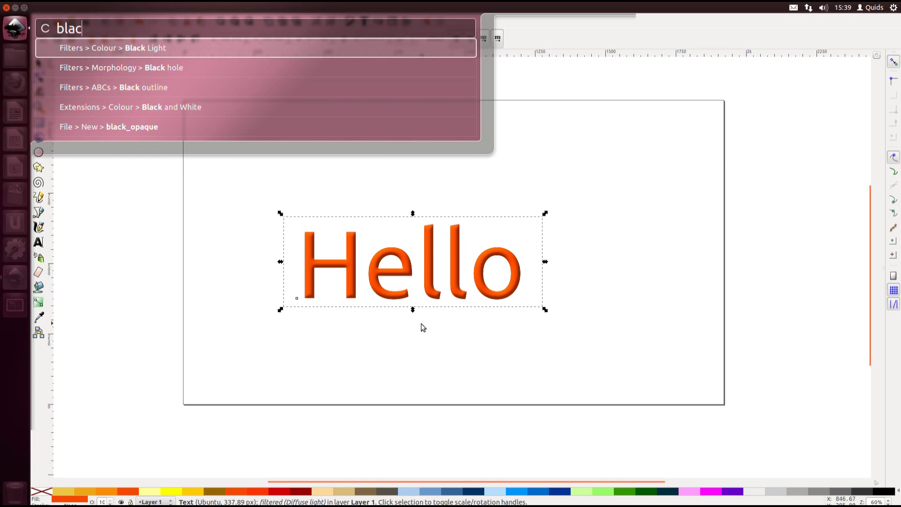
{"action": "left_click", "coordinate": [154, 85]}
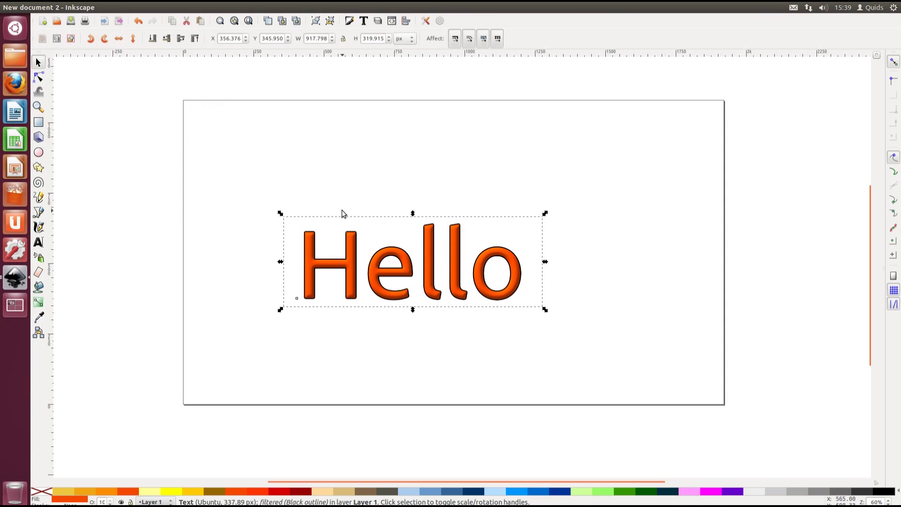
Step: Add the Simple blur filter to Hello, then close the Inkscape document
{"action": "key", "text": "alt"}
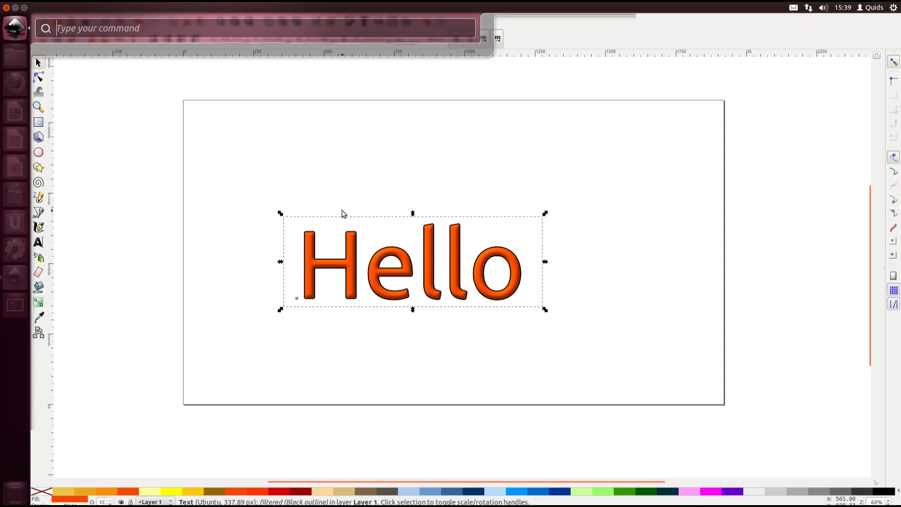
{"action": "type", "text": "blur"}
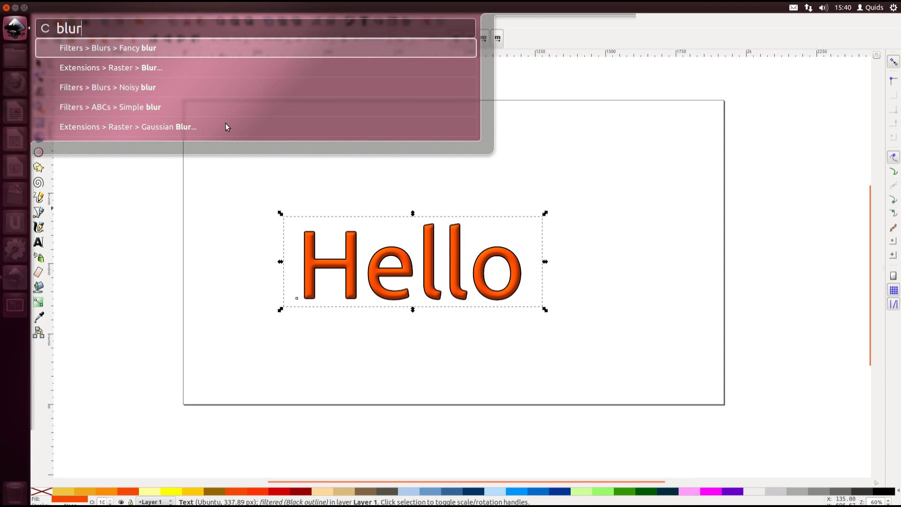
{"action": "left_click", "coordinate": [167, 107]}
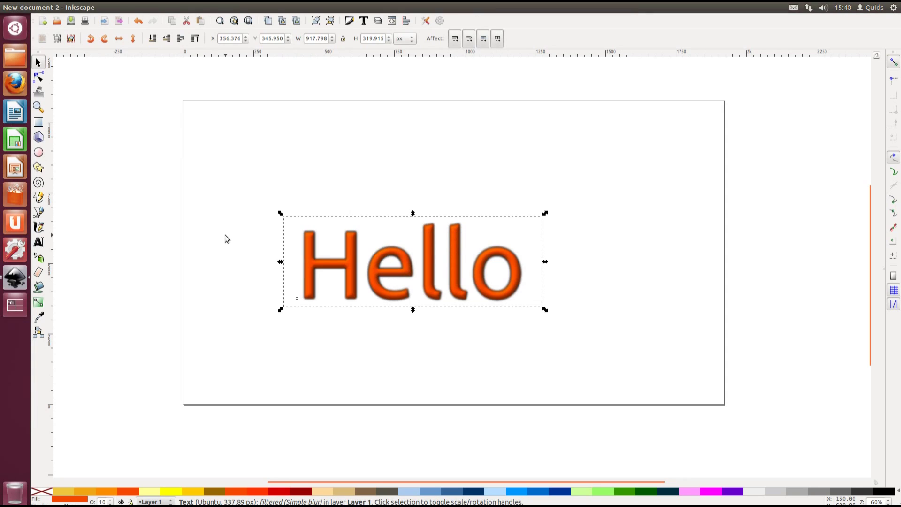
{"action": "key", "text": "ctrl+w"}
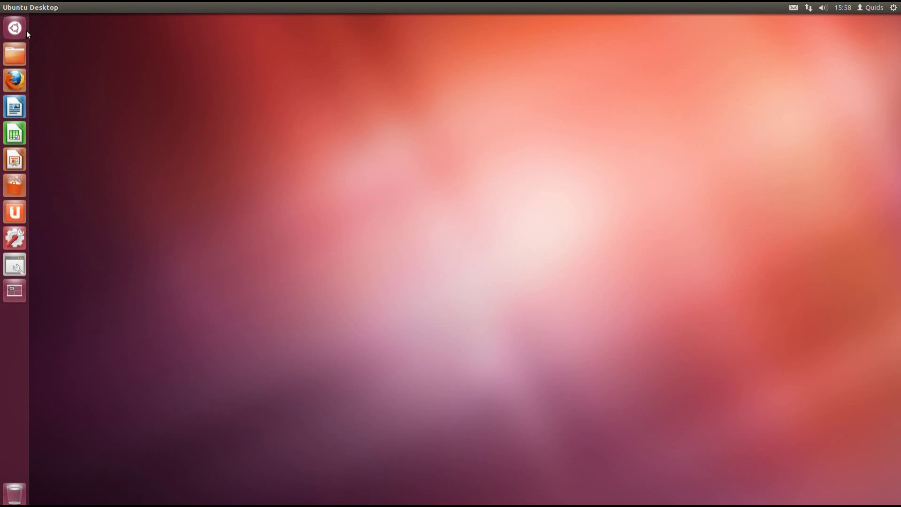
Step: Launch MyUnity and set the launcher colour to teal #148E97
{"action": "left_click", "coordinate": [16, 28]}
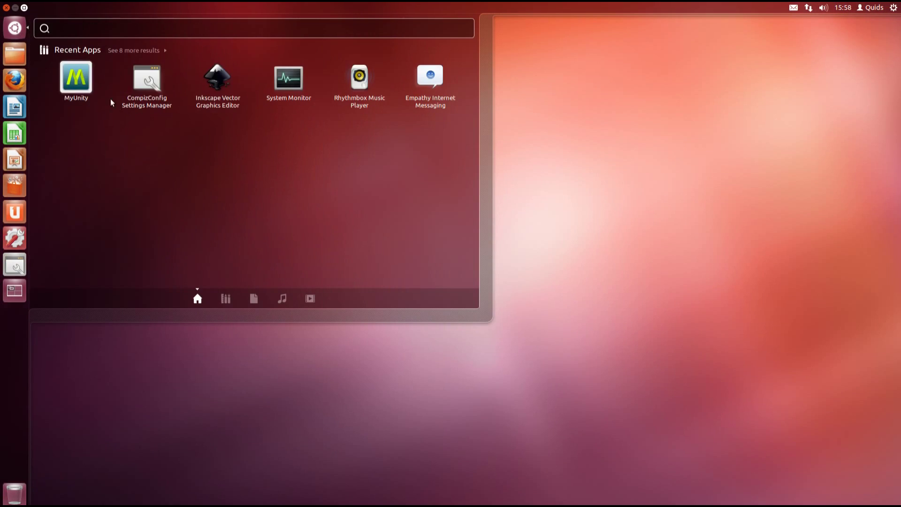
{"action": "left_click", "coordinate": [75, 82]}
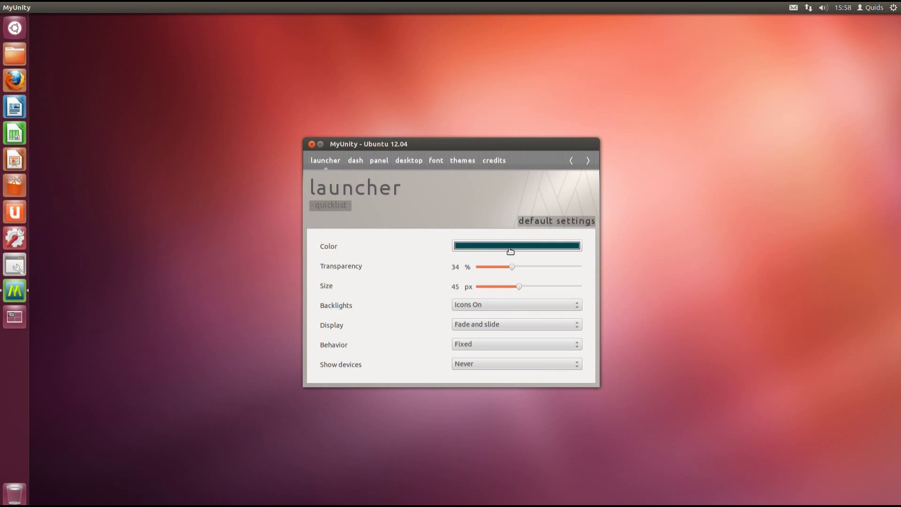
{"action": "left_click", "coordinate": [510, 249]}
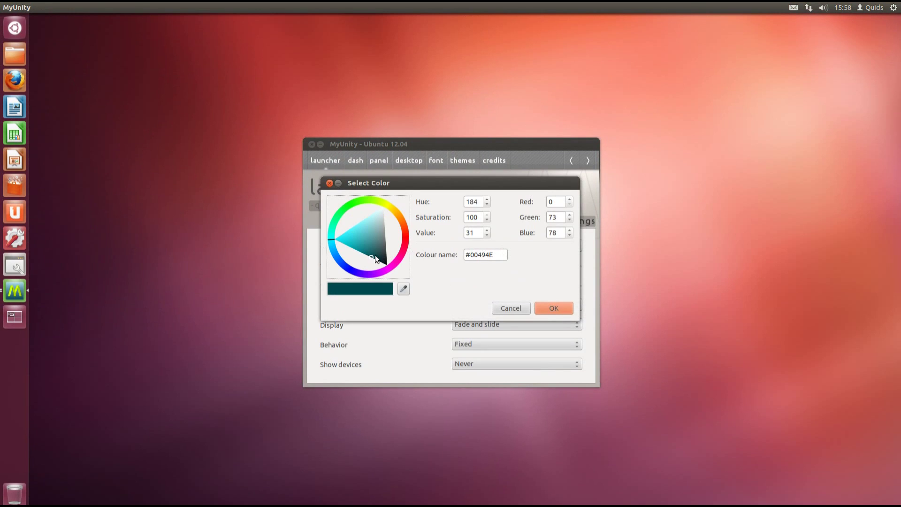
{"action": "left_click_drag", "start_coordinate": [349, 243], "coordinate": [360, 247]}
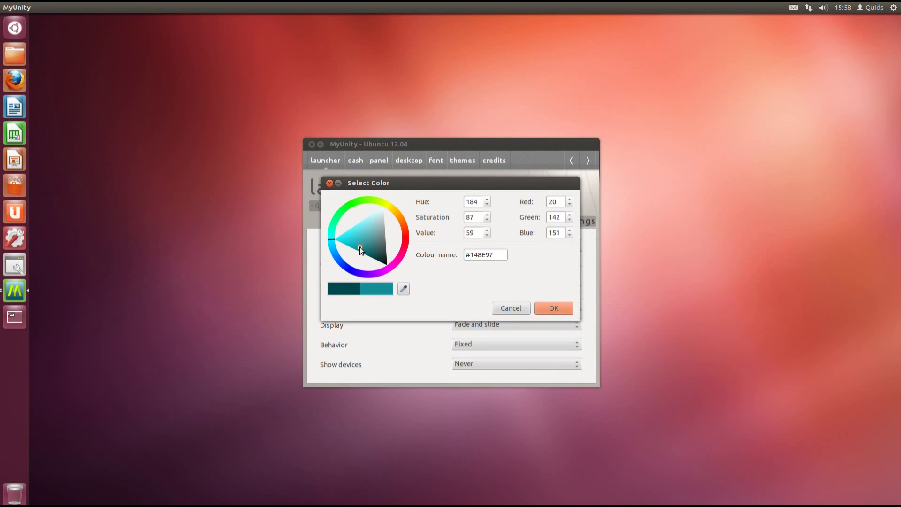
{"action": "left_click", "coordinate": [556, 310]}
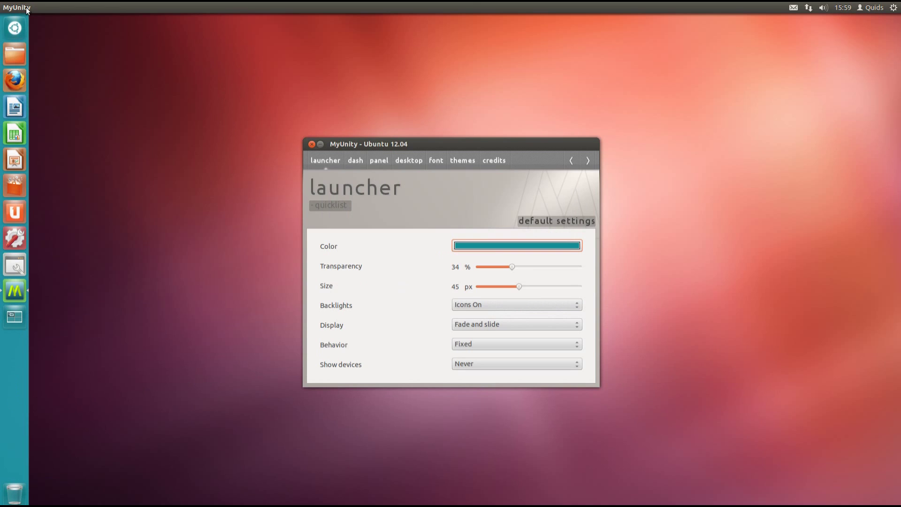
Step: Enlarge the launcher from 45 to 48 px, keeping backlights Icons On and behaviour Fixed
{"action": "left_click", "coordinate": [519, 288]}
{"action": "mouse_move", "coordinate": [519, 288]}
{"action": "left_mouse_down"}
{"action": "mouse_move", "coordinate": [533, 289]}
{"action": "mouse_move", "coordinate": [524, 292]}
{"action": "left_mouse_up"}
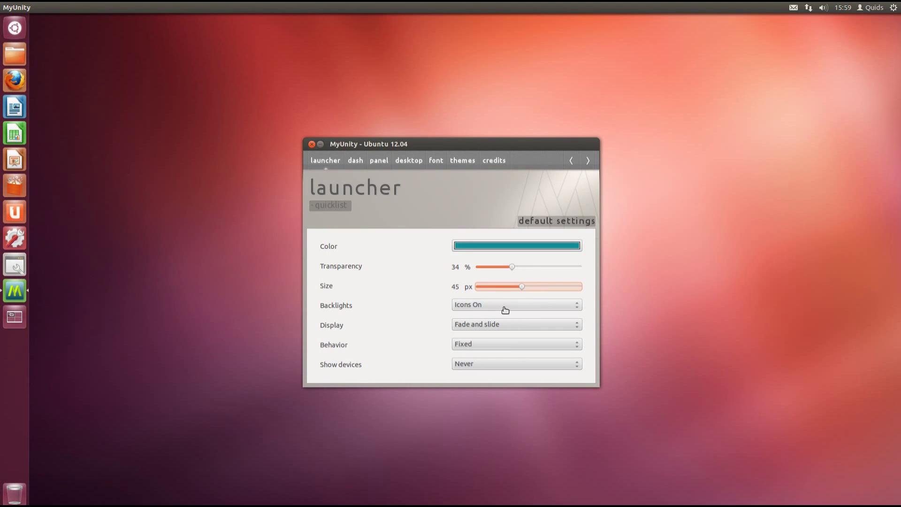
{"action": "left_click", "coordinate": [511, 304]}
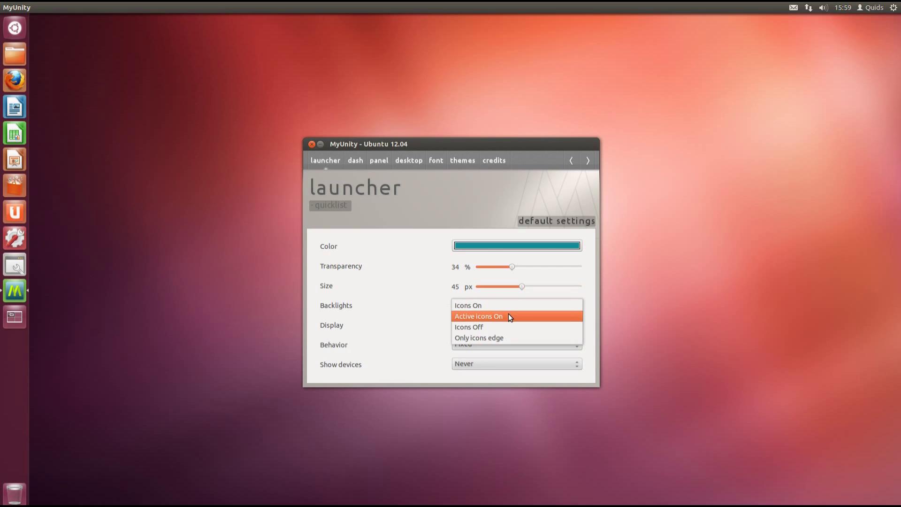
{"action": "left_click", "coordinate": [495, 329]}
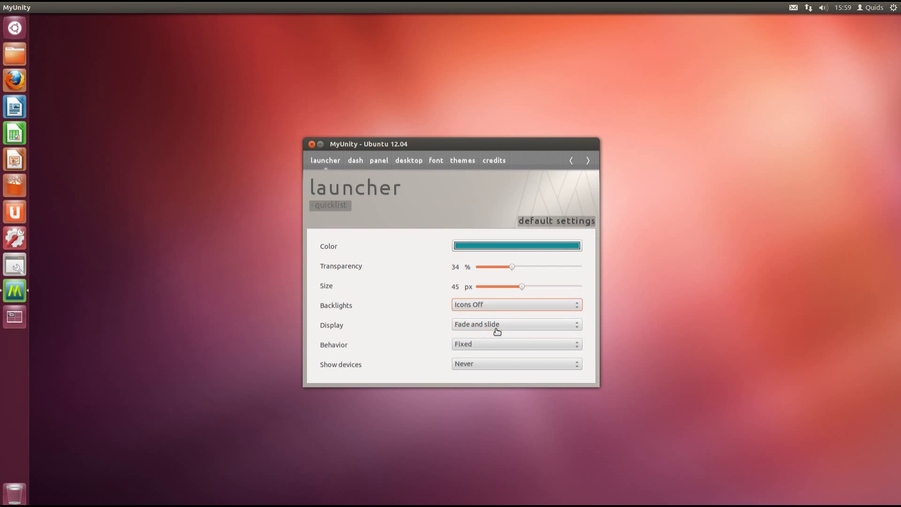
{"action": "left_click", "coordinate": [501, 305]}
{"action": "left_click", "coordinate": [484, 284]}
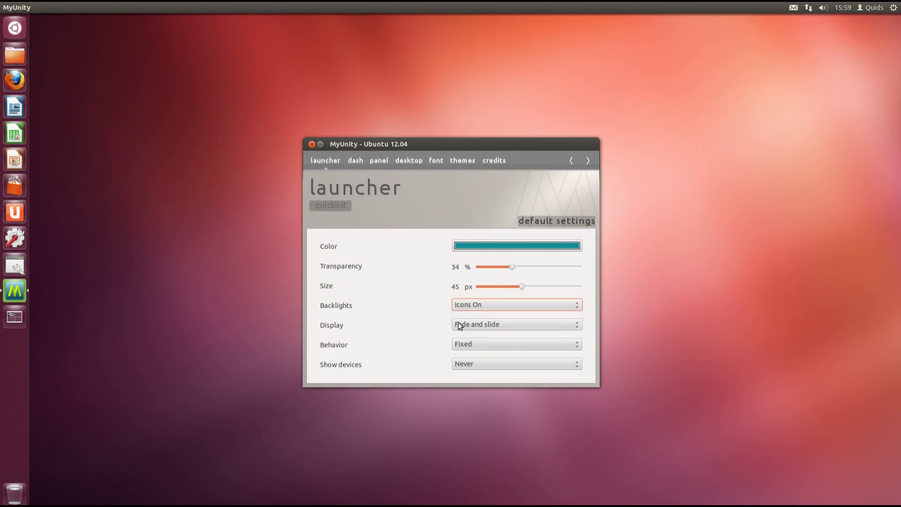
{"action": "left_click", "coordinate": [475, 348]}
{"action": "left_click", "coordinate": [475, 348]}
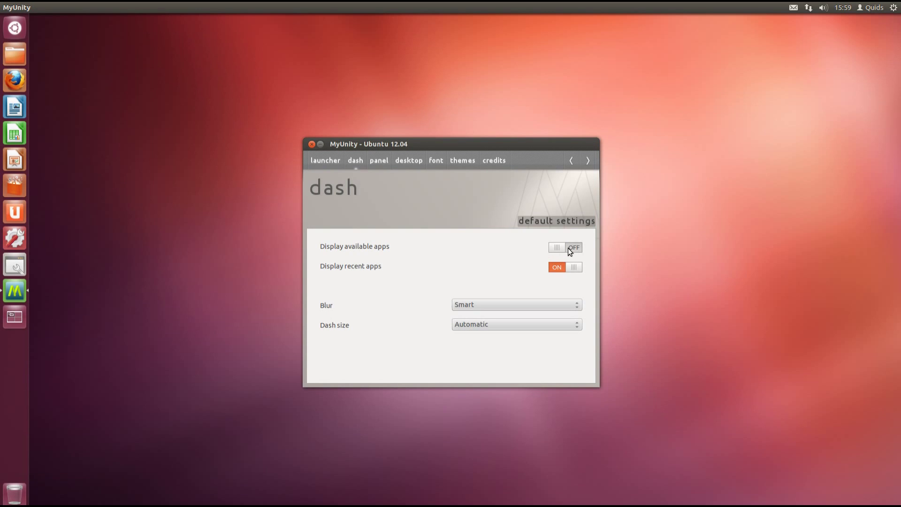
Step: Keep dash blur at Smart, set dash size to Netbook, and preview the resized Dash
{"action": "left_click", "coordinate": [499, 305]}
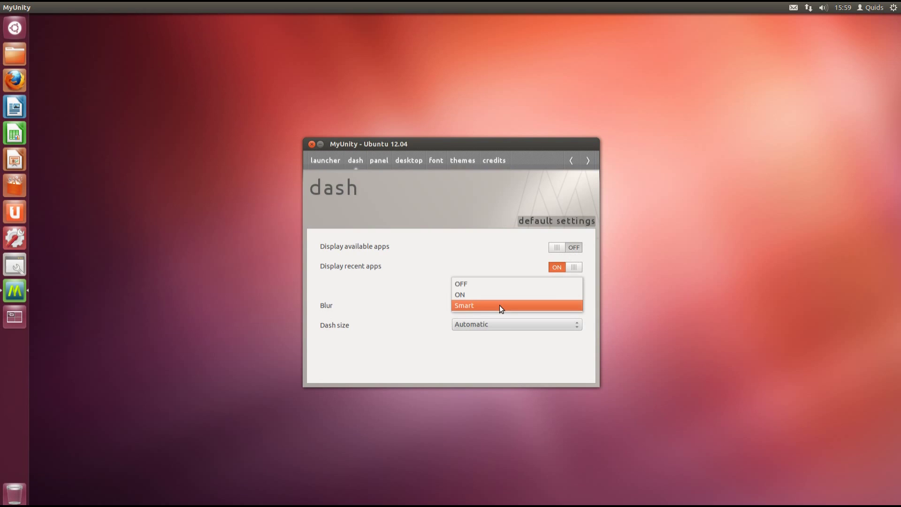
{"action": "left_click", "coordinate": [507, 305]}
{"action": "left_click", "coordinate": [515, 327]}
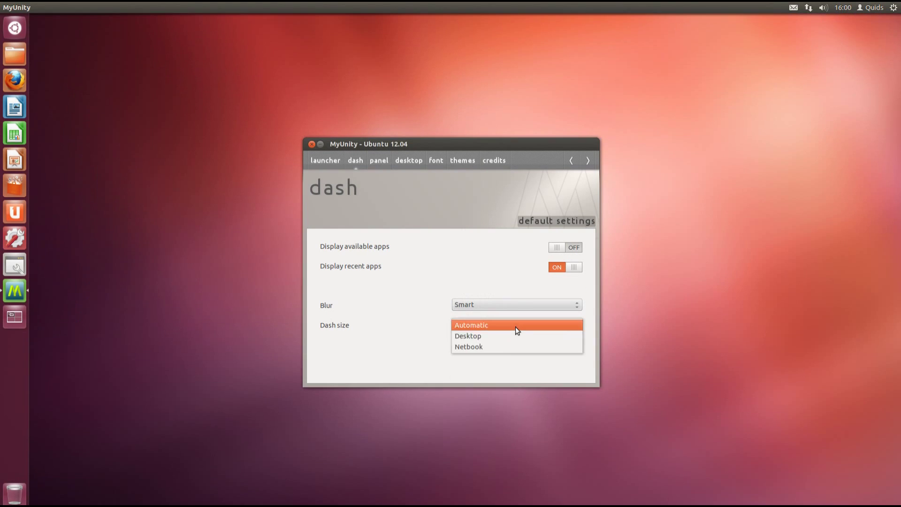
{"action": "left_click", "coordinate": [505, 347]}
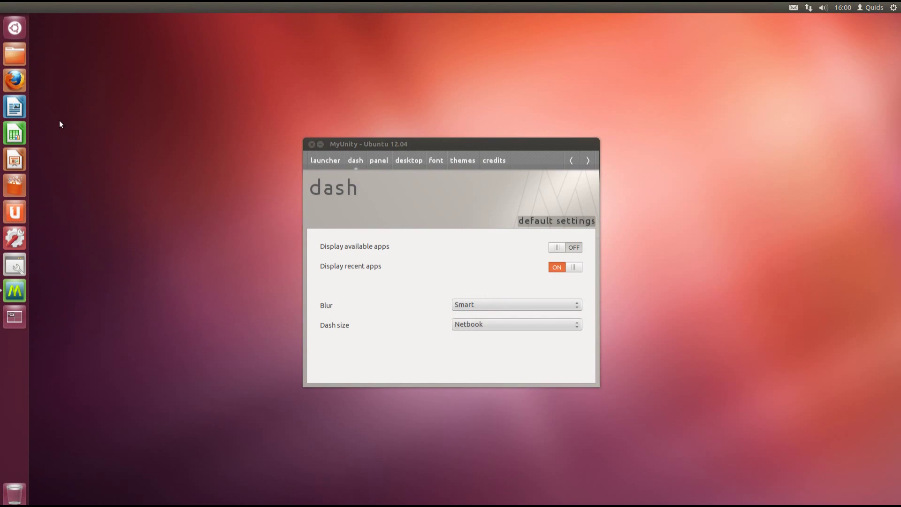
{"action": "left_click", "coordinate": [14, 26]}
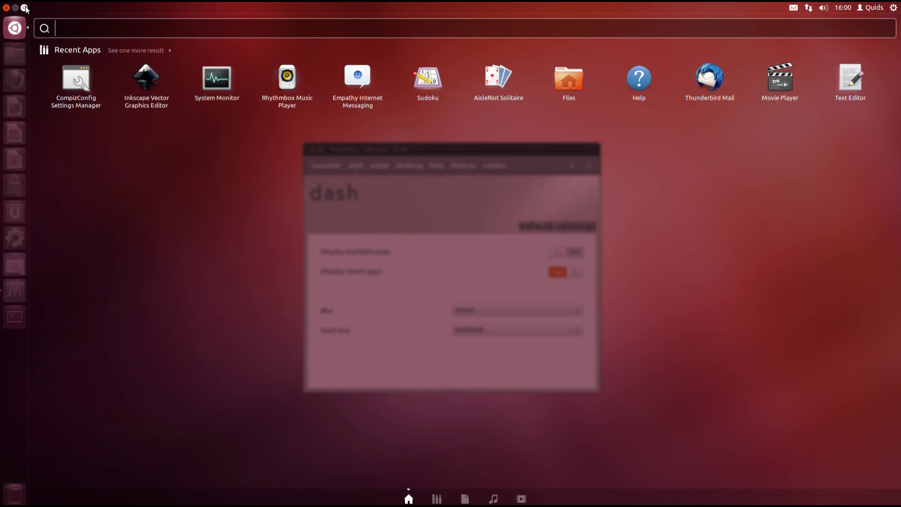
{"action": "left_click", "coordinate": [24, 7]}
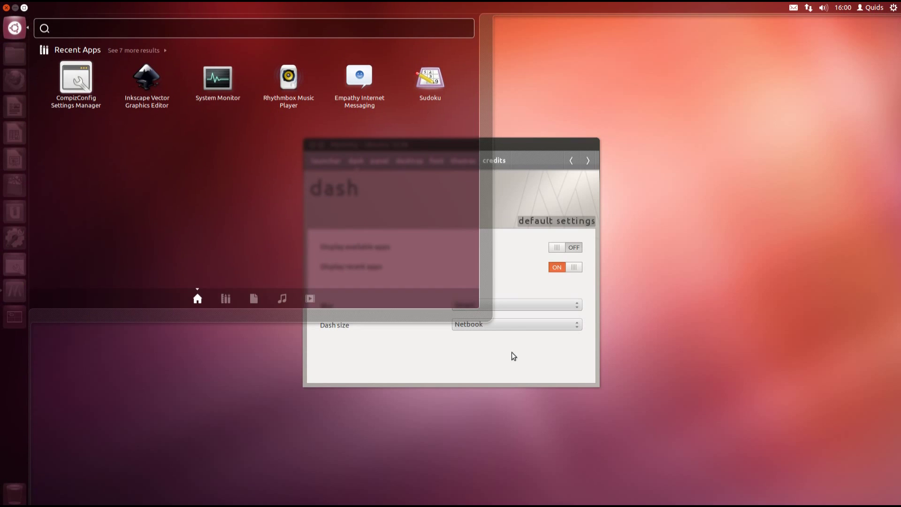
{"action": "left_click", "coordinate": [512, 352]}
Step: Browse MyUnity's panel, desktop, font and themes pages, then close MyUnity
{"action": "left_click", "coordinate": [376, 162]}
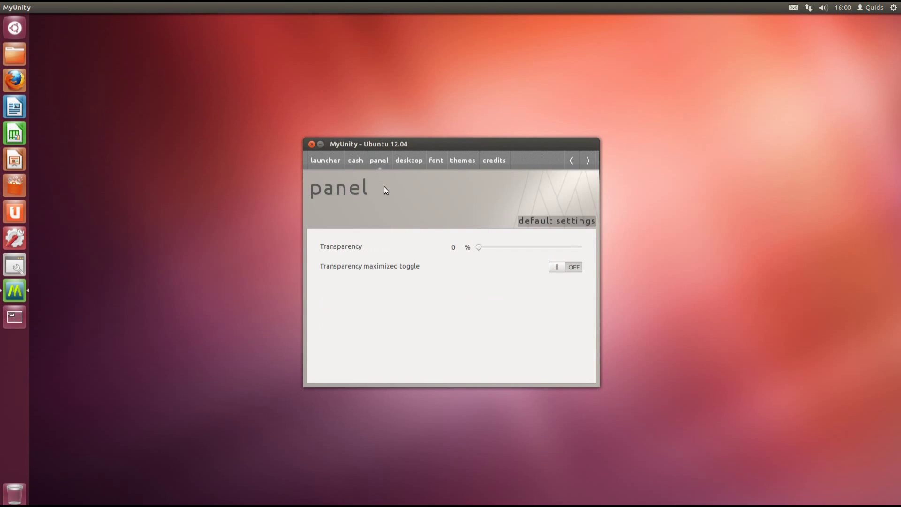
{"action": "left_click", "coordinate": [410, 167]}
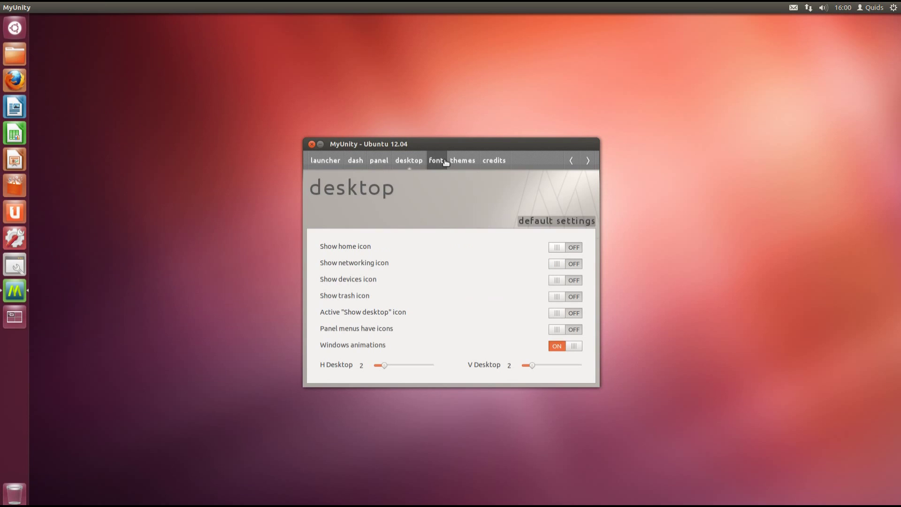
{"action": "left_click", "coordinate": [435, 161]}
{"action": "left_click", "coordinate": [464, 161]}
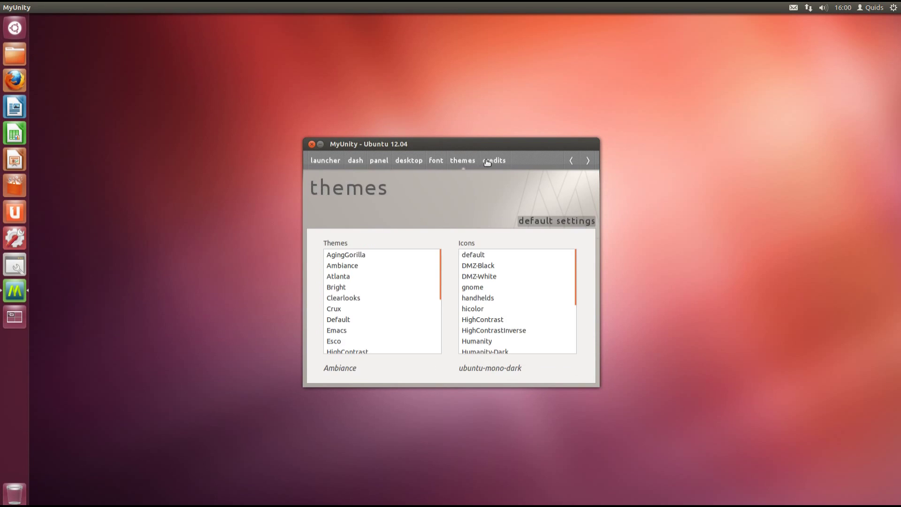
{"action": "left_click", "coordinate": [311, 144]}
Step: Open System Settings' Privacy panel and view its Files and Applications exclusion lists
{"action": "left_click", "coordinate": [893, 8]}
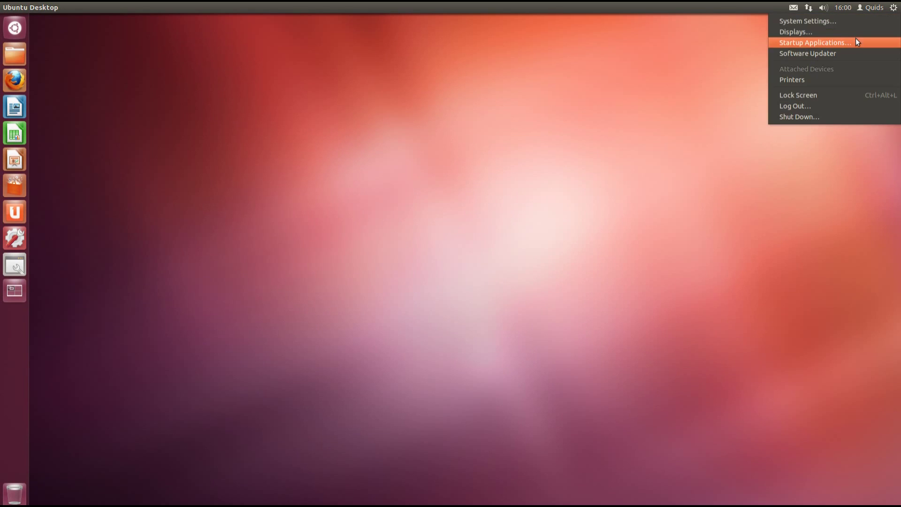
{"action": "left_click", "coordinate": [807, 21]}
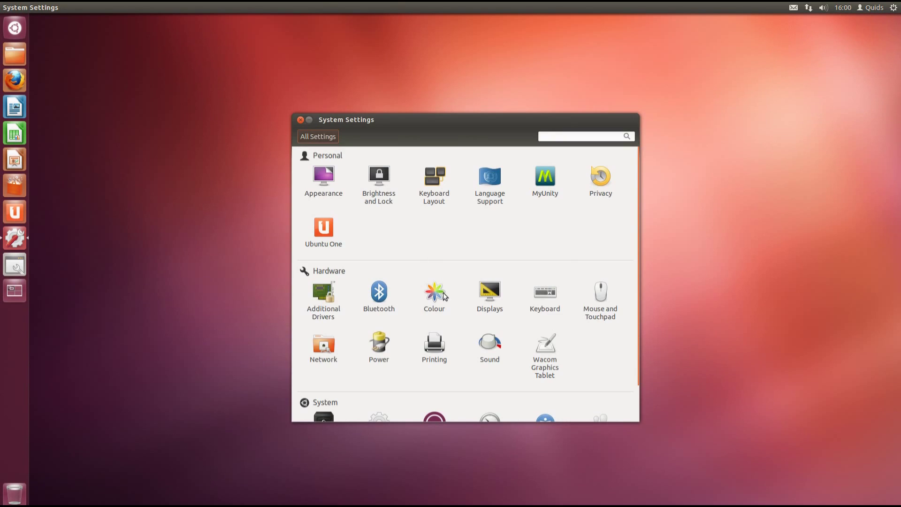
{"action": "left_click", "coordinate": [600, 177]}
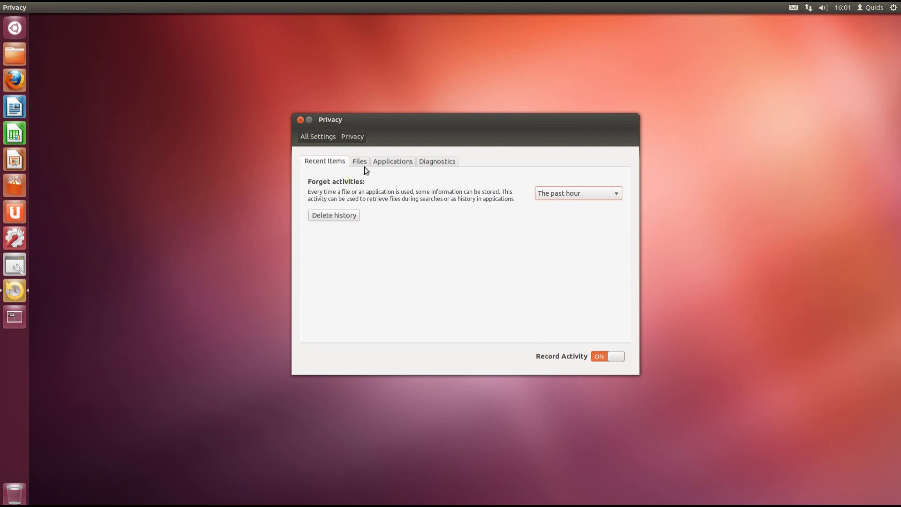
{"action": "left_click", "coordinate": [358, 164]}
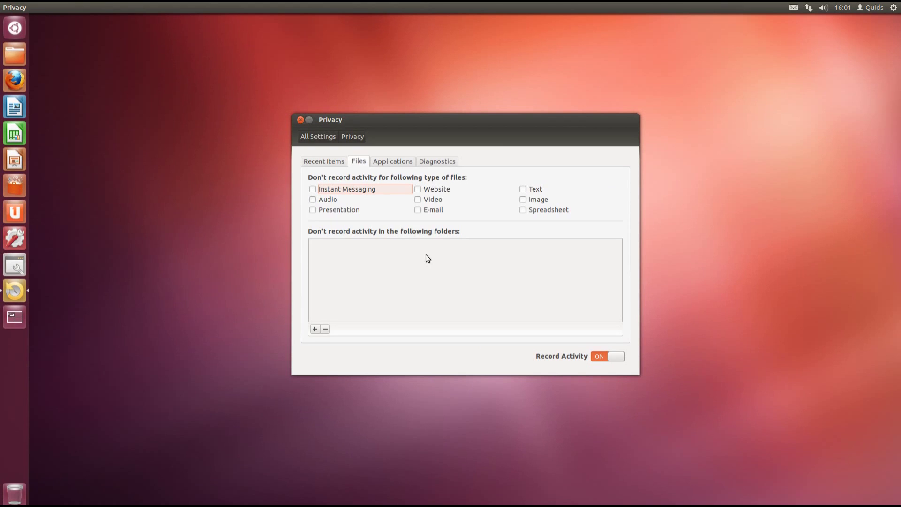
{"action": "left_click", "coordinate": [388, 162]}
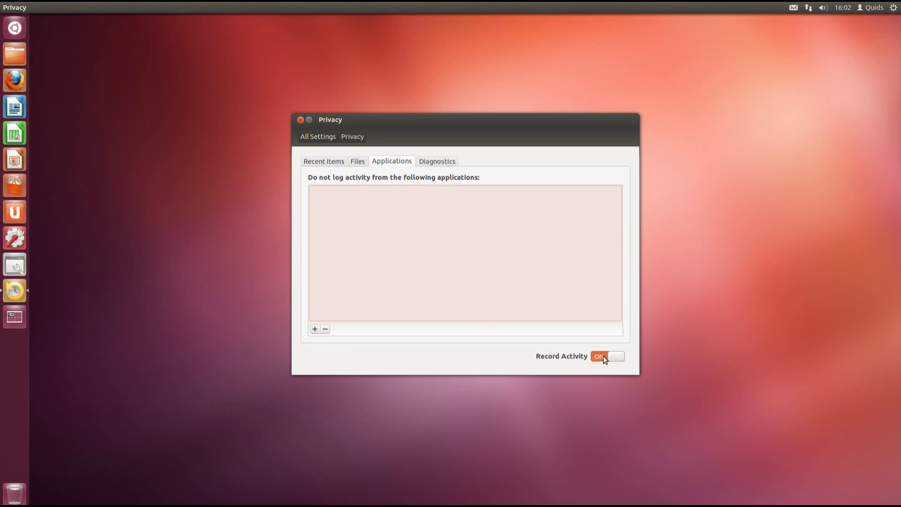
Step: Close Privacy, launch Ubuntu Software Centre, and open VLC media player's details page
{"action": "key", "text": "alt+F4"}
{"action": "left_click", "coordinate": [14, 186]}
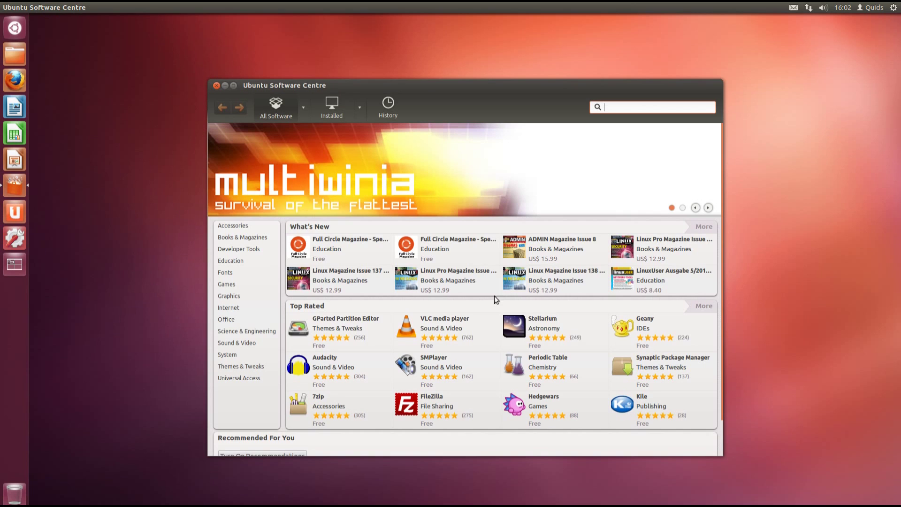
{"action": "left_click", "coordinate": [451, 327]}
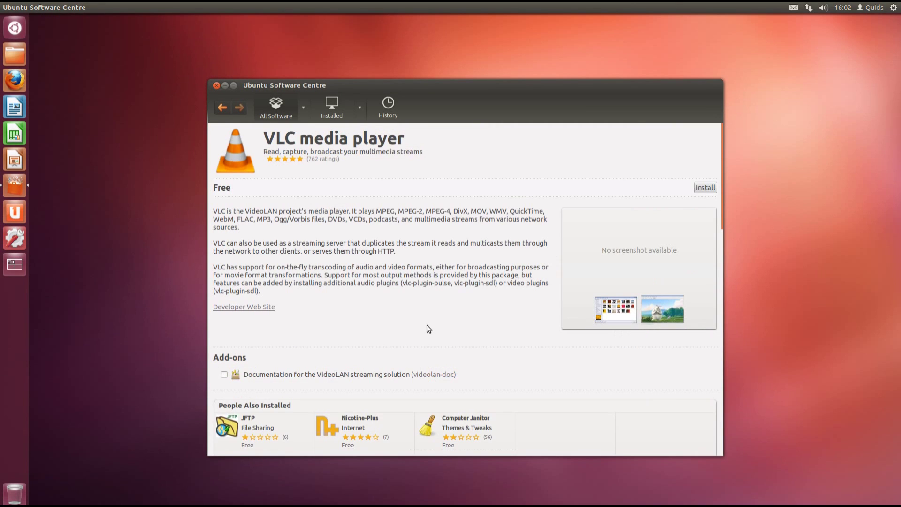
{"action": "scroll", "coordinate": [414, 320], "scroll_direction": "down", "scroll_amount": 5}
{"action": "scroll", "coordinate": [699, 139], "scroll_direction": "up", "scroll_amount": 4}
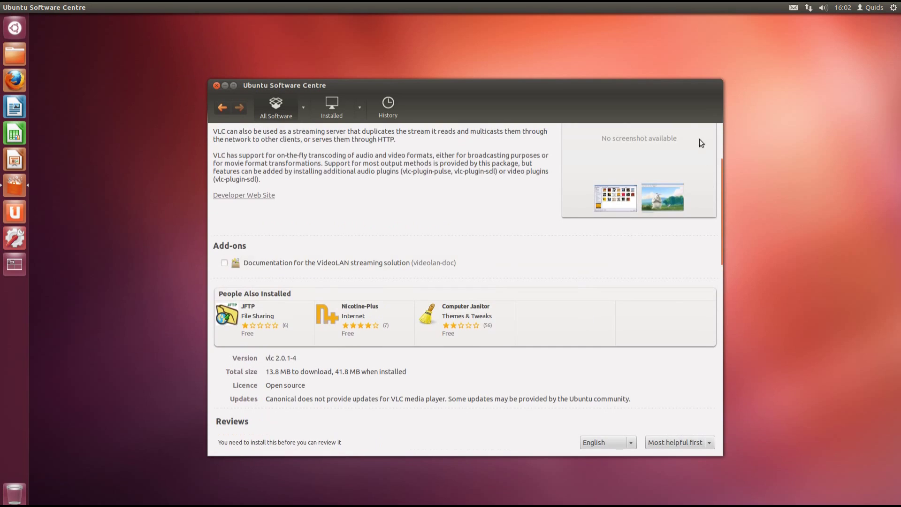
Step: Install VLC 2.0.1-4, authorising with the account password, then view all four workspaces
{"action": "left_click", "coordinate": [703, 149]}
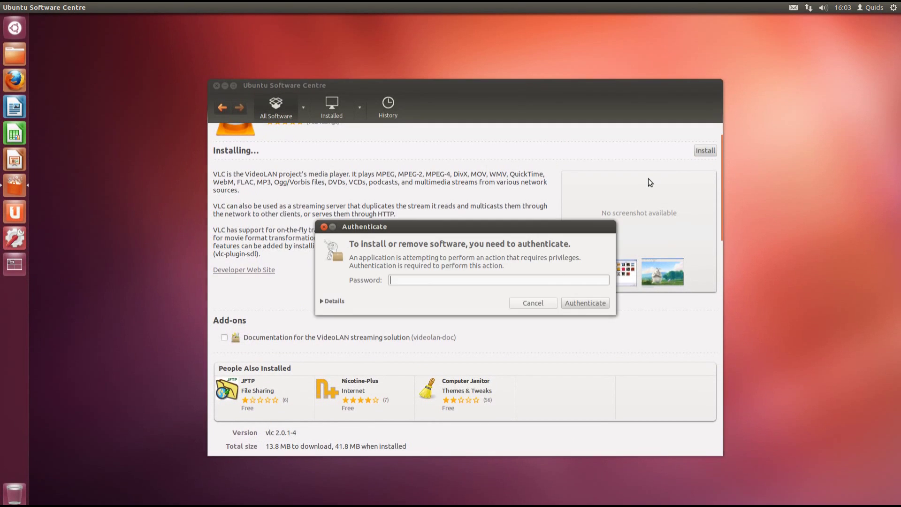
{"action": "type", "text": "*********"}
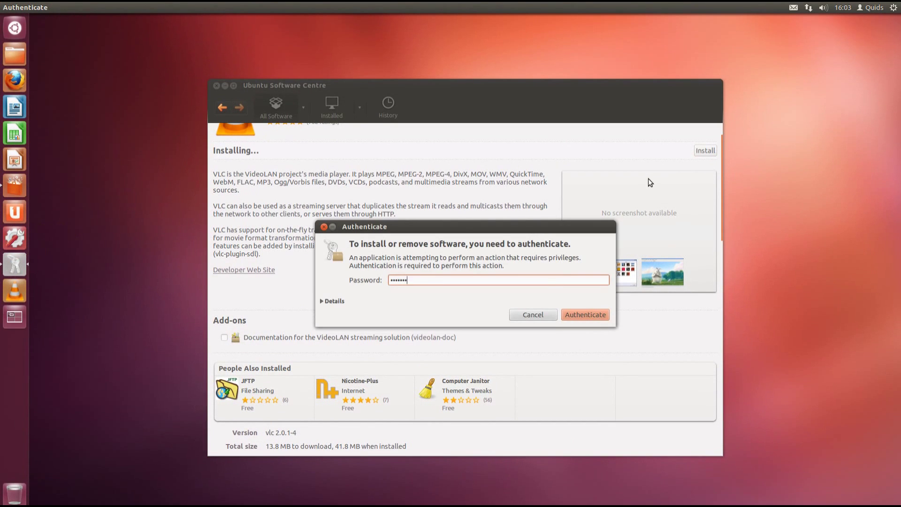
{"action": "key", "text": "Return"}
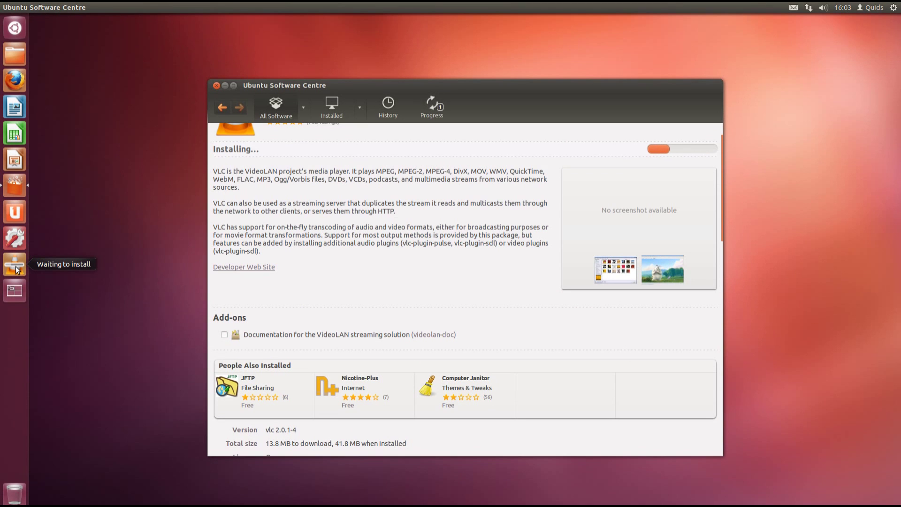
{"action": "left_click", "coordinate": [14, 290]}
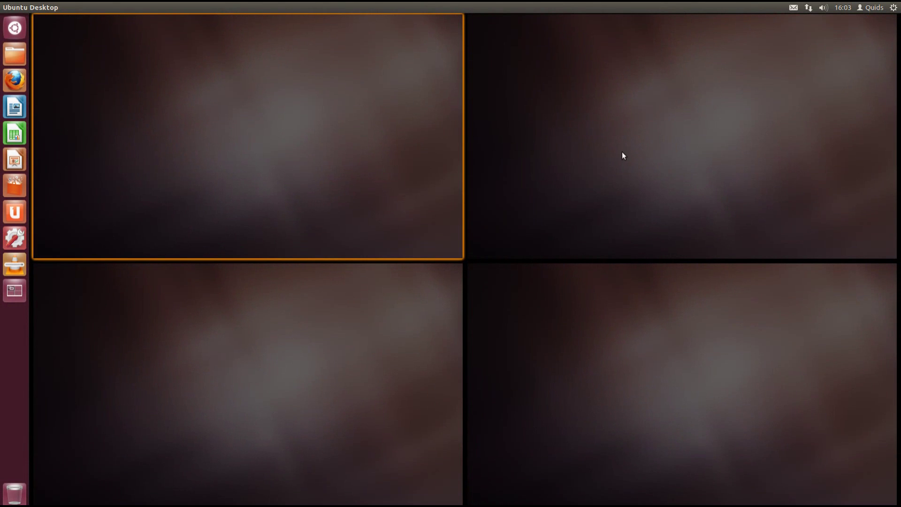
Step: Return to the first workspace, launch VLC and accept its network access policy
{"action": "left_click", "coordinate": [283, 156]}
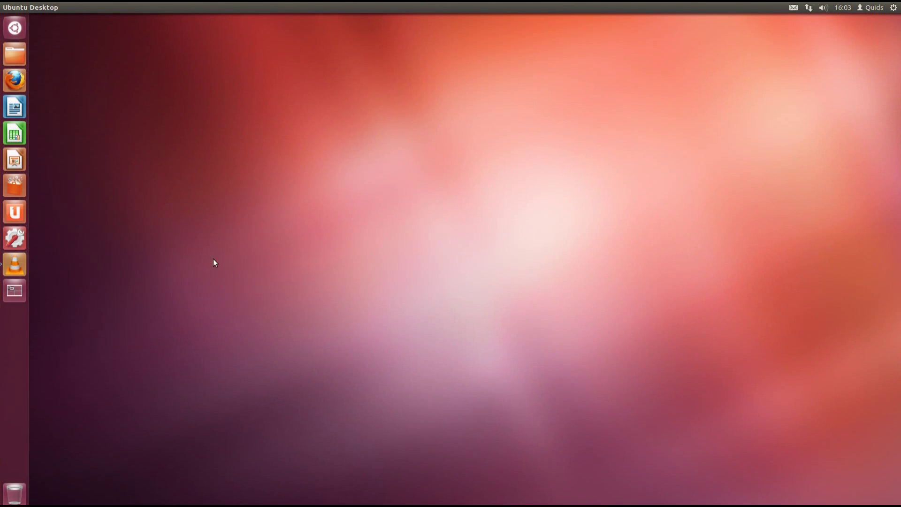
{"action": "left_click", "coordinate": [18, 266]}
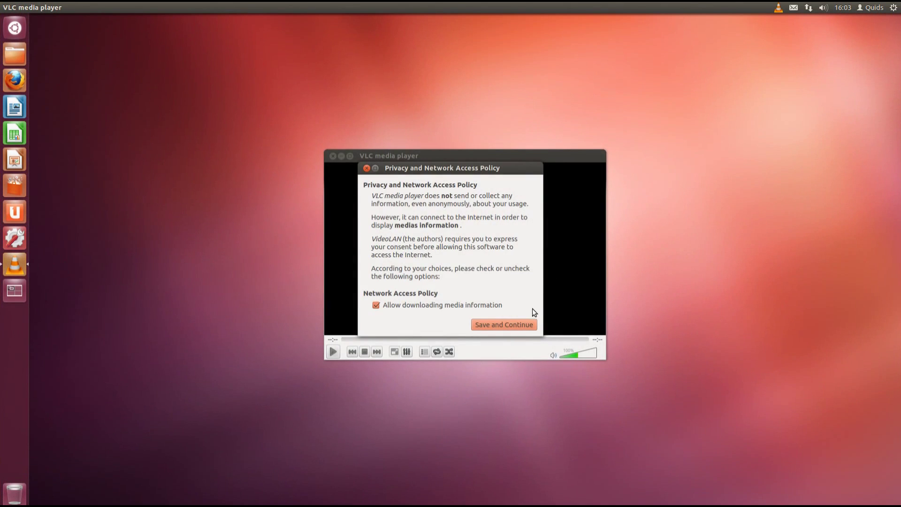
{"action": "left_click", "coordinate": [515, 325]}
Step: Close VLC and open the dash's Applications lens
{"action": "left_click", "coordinate": [332, 155]}
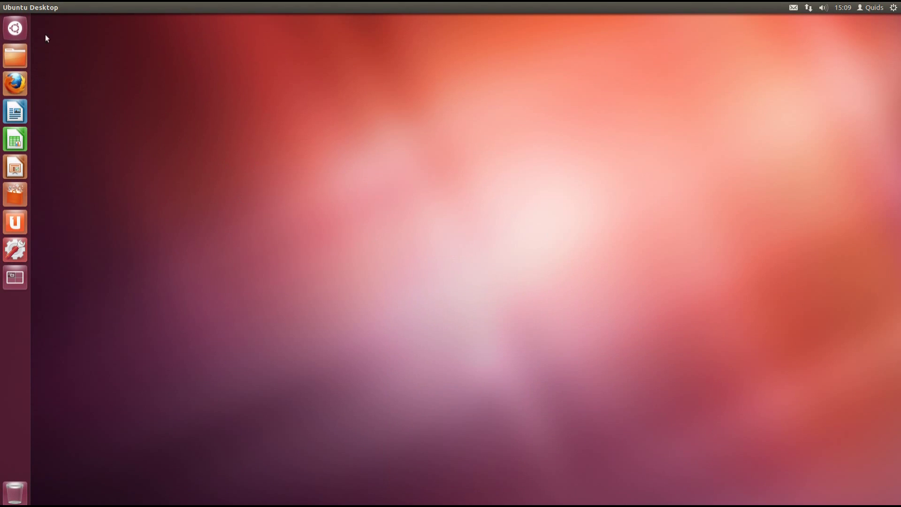
{"action": "left_click", "coordinate": [15, 28]}
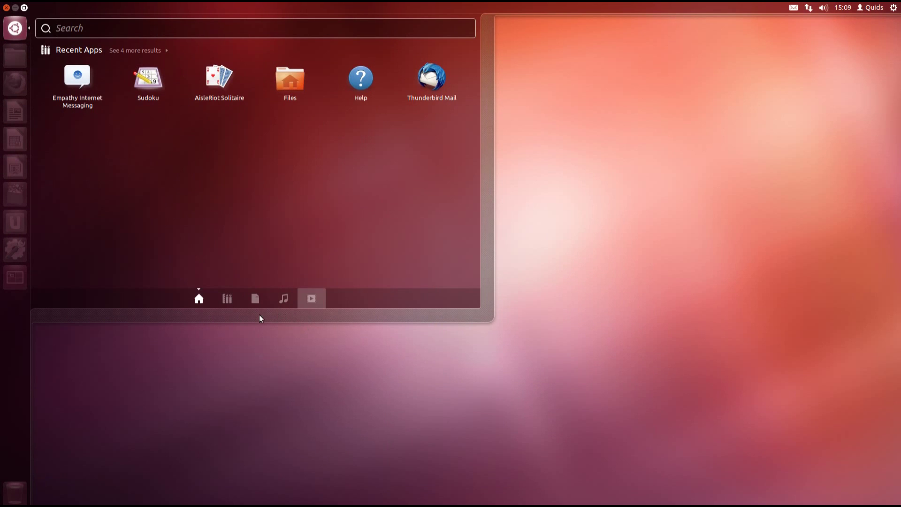
{"action": "left_click", "coordinate": [229, 303]}
Step: Filter applications to Accessories, browse the list, then clear the filter
{"action": "left_click", "coordinate": [416, 75]}
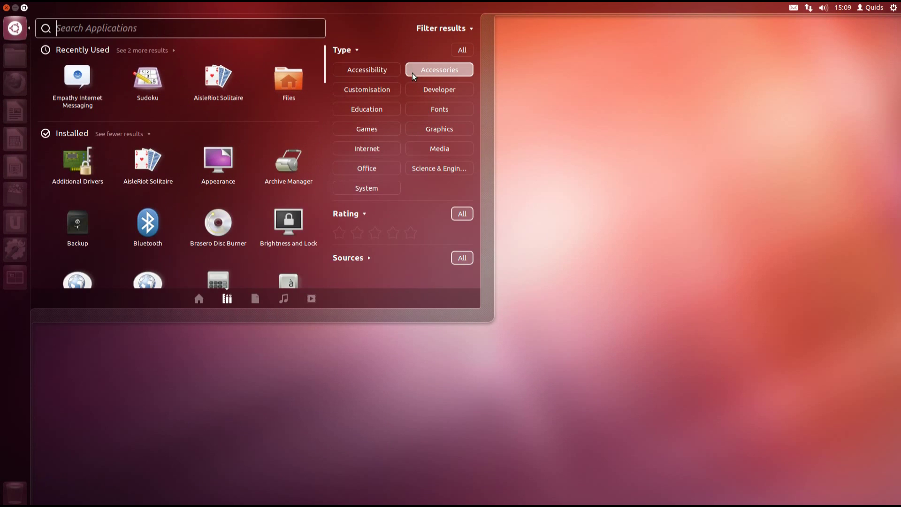
{"action": "scroll", "coordinate": [244, 197], "scroll_direction": "down", "scroll_amount": 3}
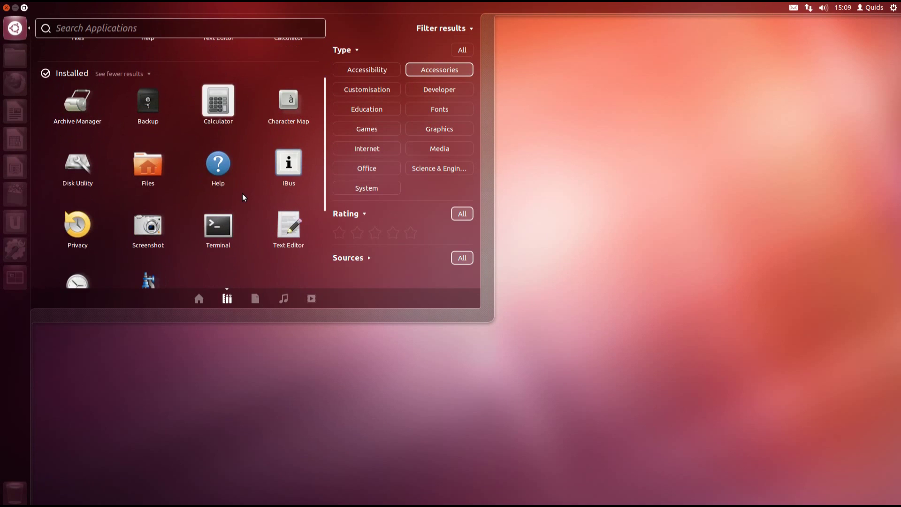
{"action": "scroll", "coordinate": [245, 197], "scroll_direction": "down", "scroll_amount": 1}
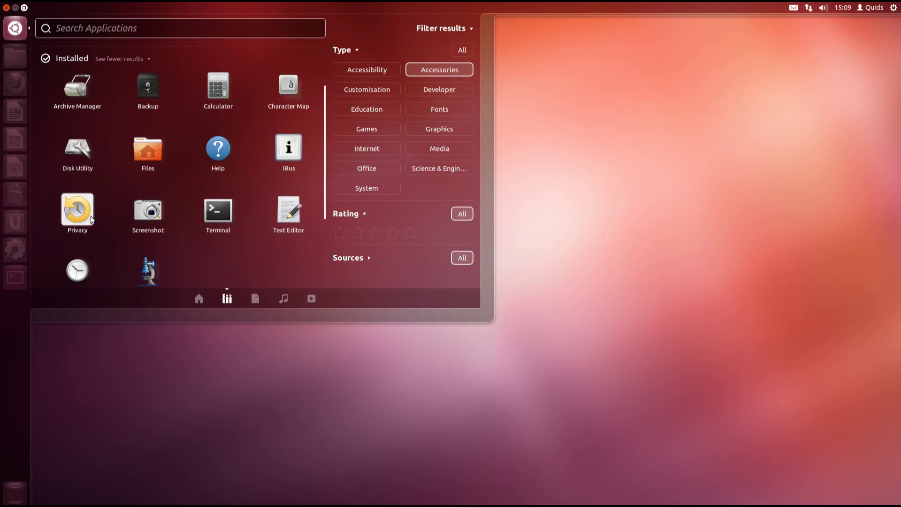
{"action": "scroll", "coordinate": [91, 220], "scroll_direction": "down", "scroll_amount": 2}
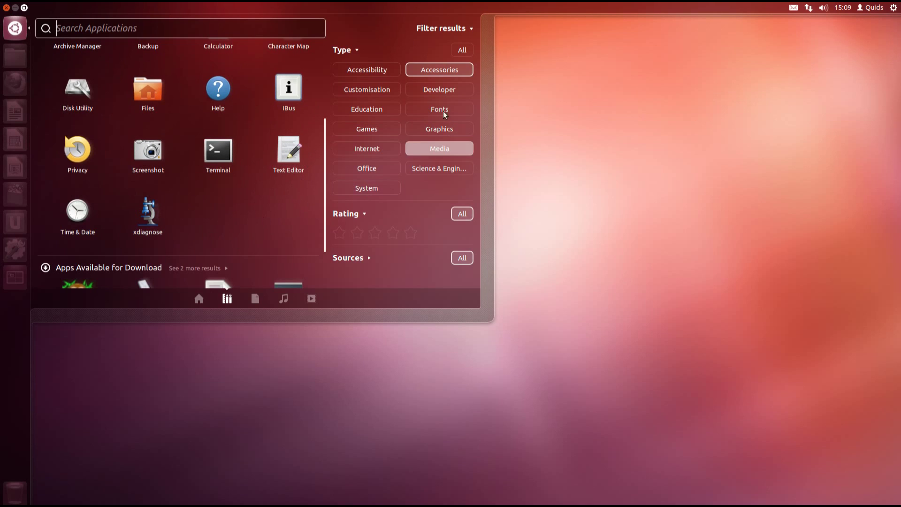
{"action": "left_click", "coordinate": [431, 71]}
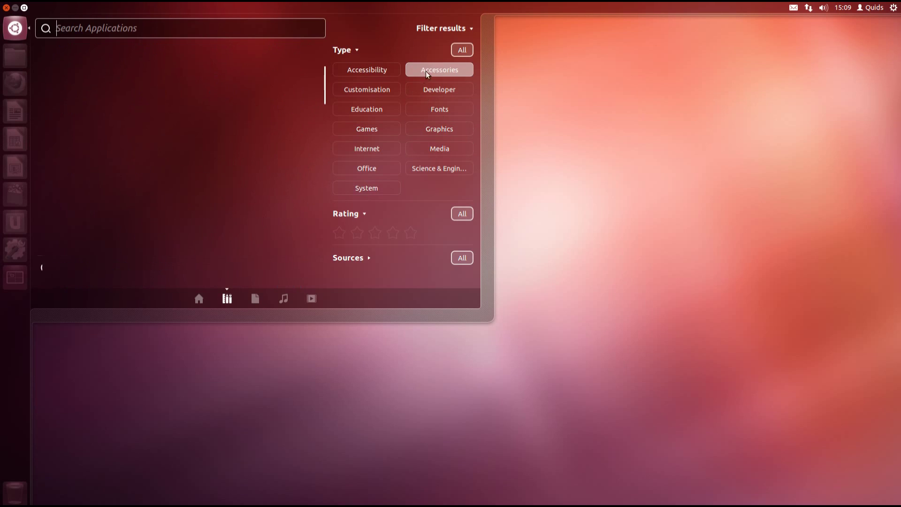
Step: Browse the Customisation category, then switch the applications filter to Games
{"action": "left_click", "coordinate": [382, 90]}
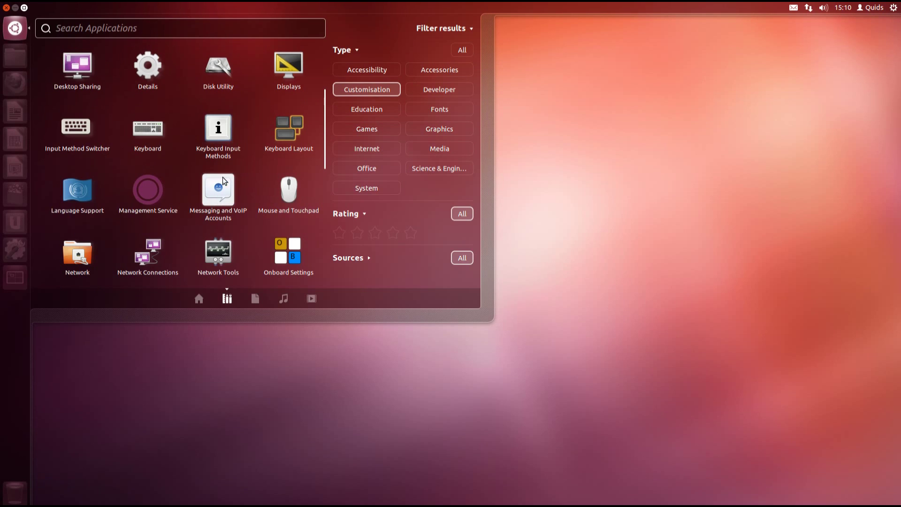
{"action": "scroll", "coordinate": [242, 179], "scroll_direction": "down", "scroll_amount": 3}
{"action": "scroll", "coordinate": [237, 186], "scroll_direction": "down", "scroll_amount": 2}
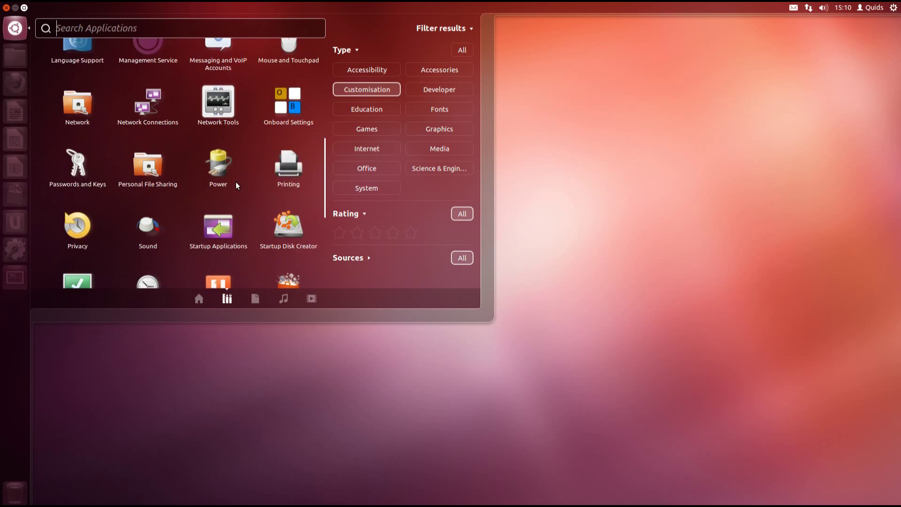
{"action": "scroll", "coordinate": [237, 186], "scroll_direction": "down", "scroll_amount": 3}
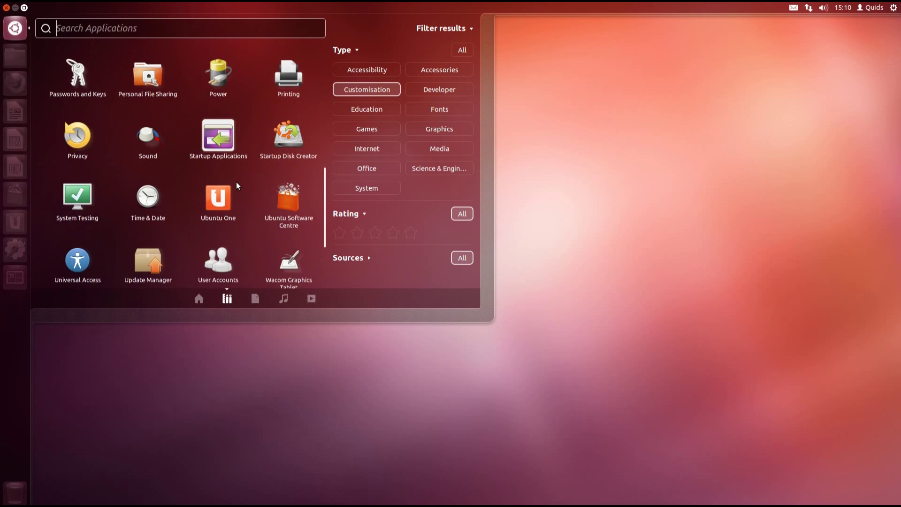
{"action": "left_click", "coordinate": [378, 91]}
{"action": "left_click", "coordinate": [367, 128]}
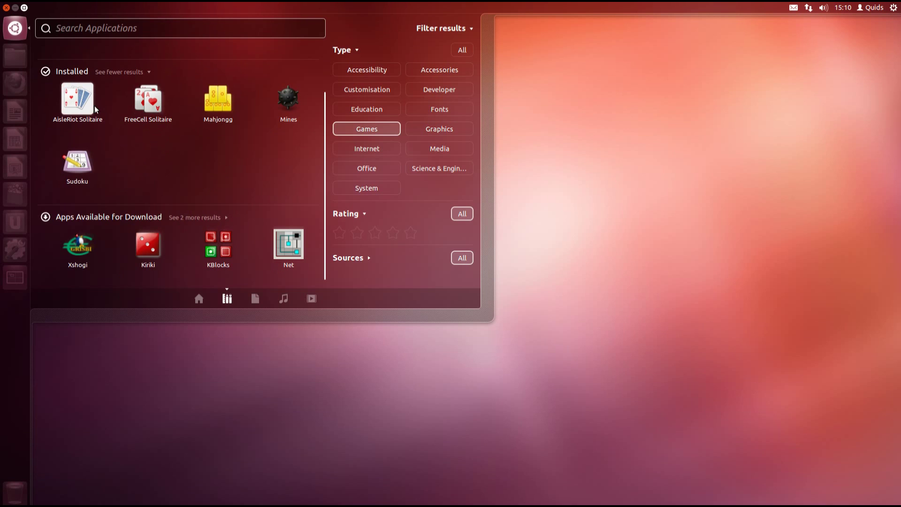
Step: Launch AisleRiot Solitaire and bring the applications dash back over the Canfield deal
{"action": "left_click", "coordinate": [78, 106]}
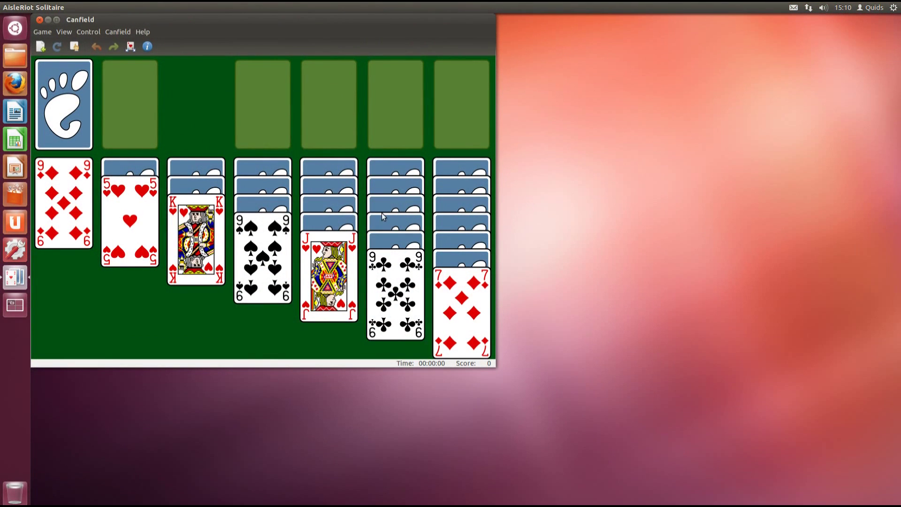
{"action": "key", "text": "super+a"}
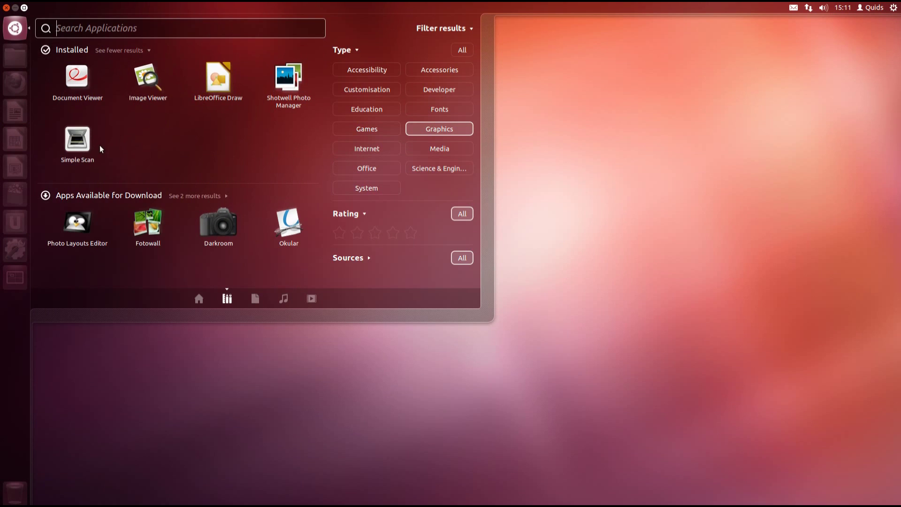
Step: Switch the applications filter from Graphics to Internet
{"action": "left_click", "coordinate": [442, 128]}
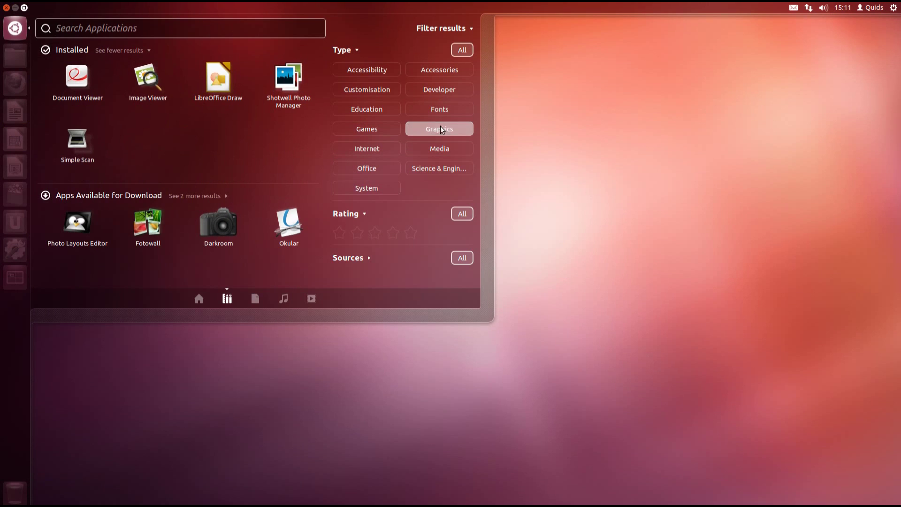
{"action": "left_click", "coordinate": [371, 151]}
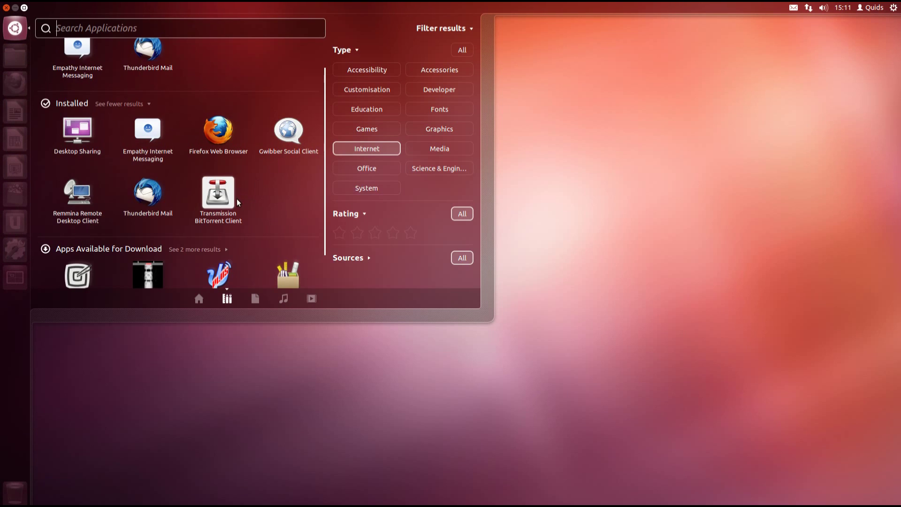
Step: Launch Firefox and Empathy, skip personal details, and review the new-account type list
{"action": "left_click", "coordinate": [229, 142]}
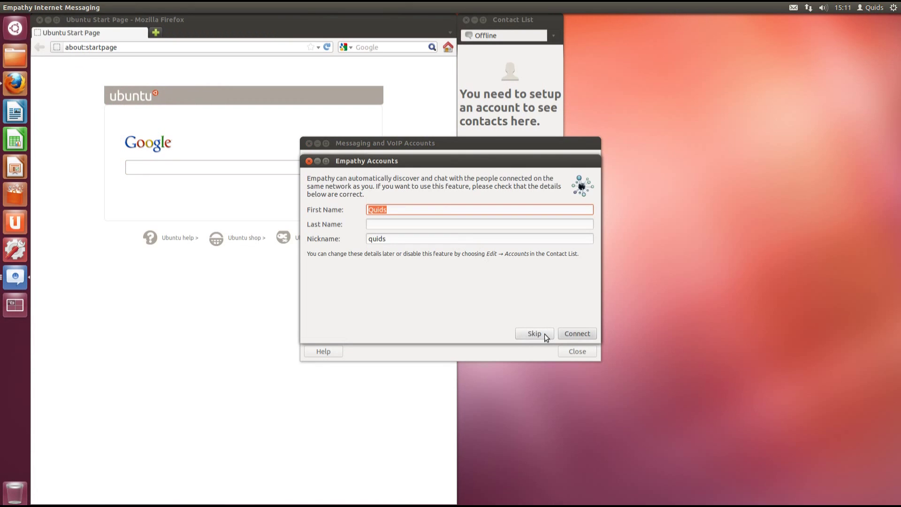
{"action": "left_click", "coordinate": [534, 333]}
{"action": "left_click", "coordinate": [311, 333]}
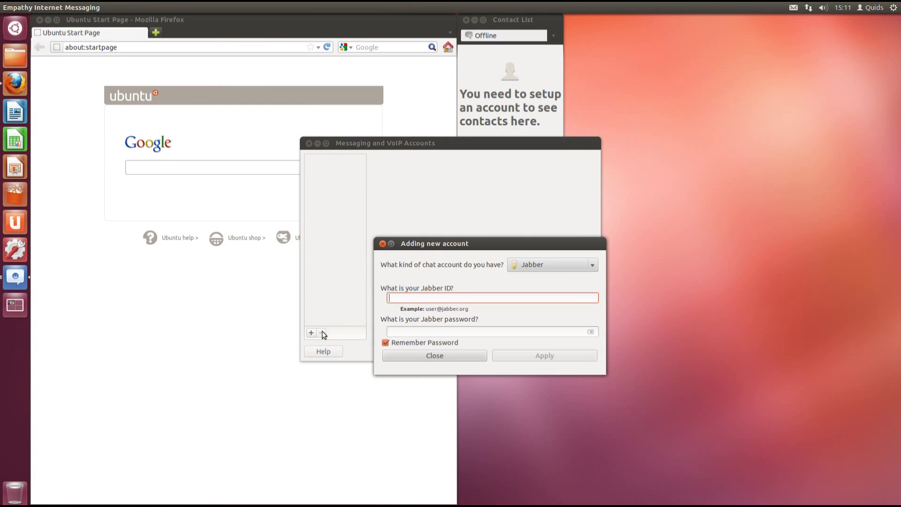
{"action": "left_click", "coordinate": [564, 266]}
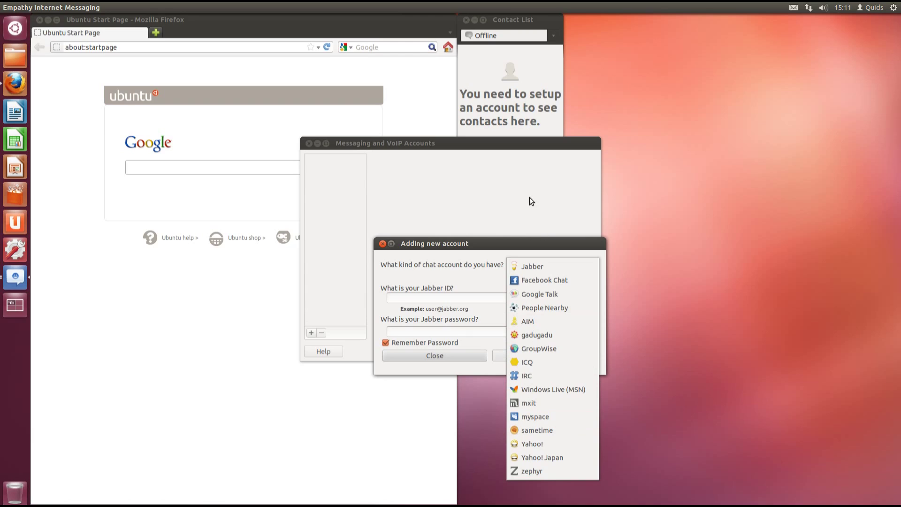
{"action": "key", "text": "super+a"}
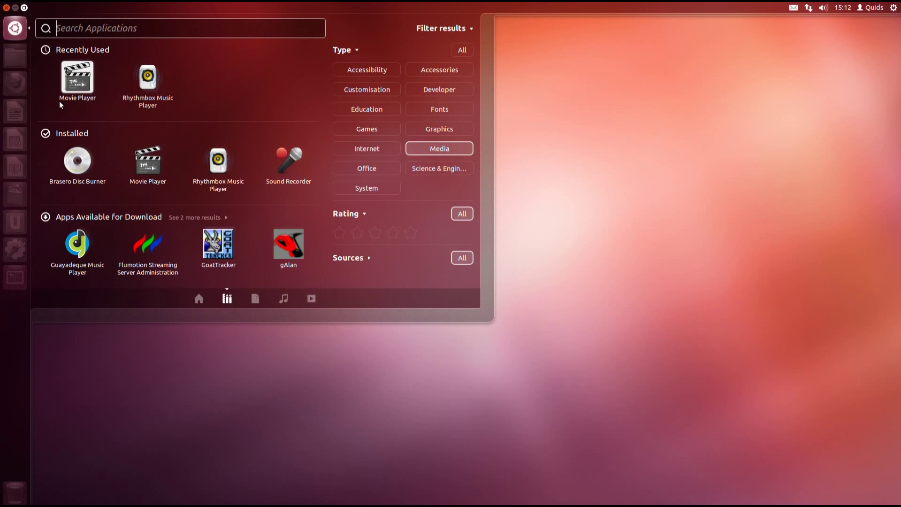
Step: Launch Rhythmbox and scroll through its Ubuntu One music store page
{"action": "left_click", "coordinate": [144, 84]}
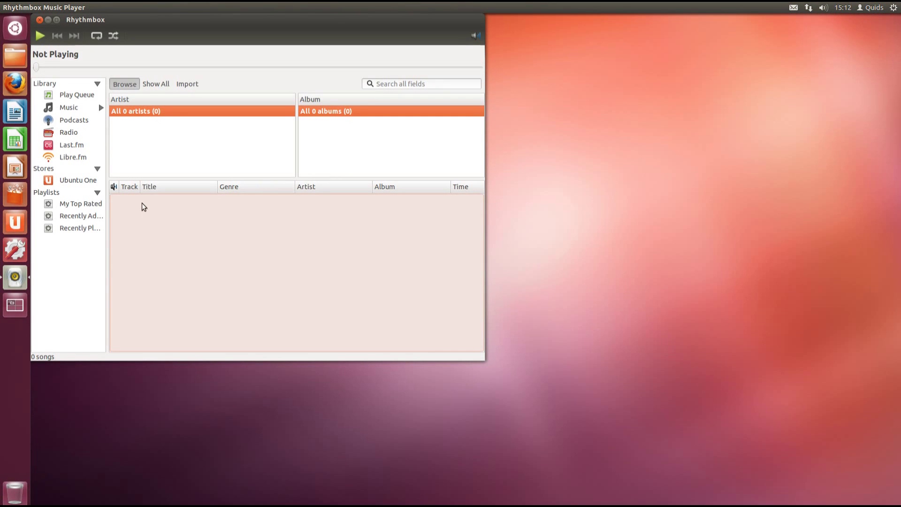
{"action": "left_click", "coordinate": [66, 181]}
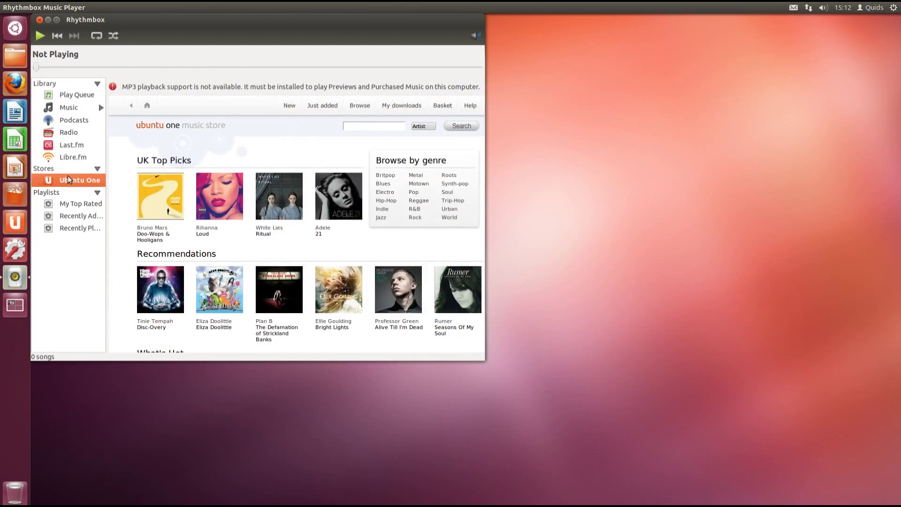
{"action": "scroll", "coordinate": [295, 248], "scroll_direction": "down", "scroll_amount": 3}
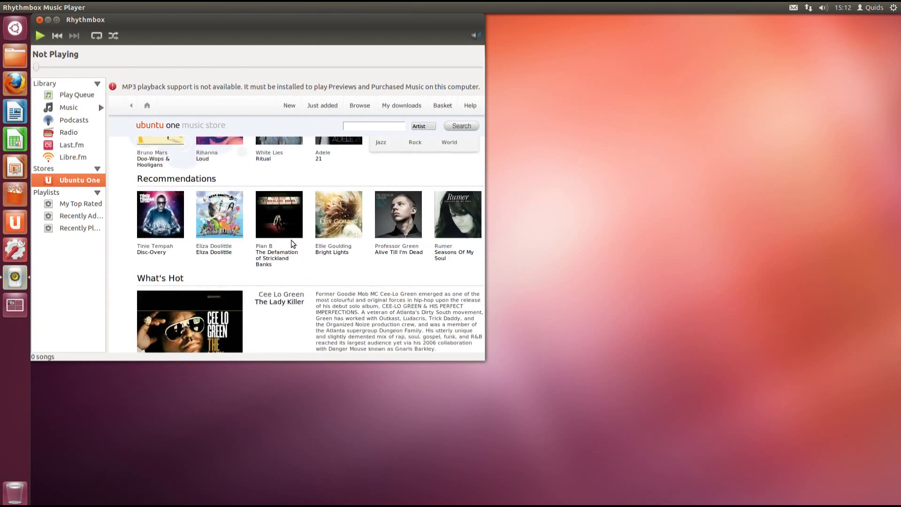
{"action": "scroll", "coordinate": [292, 244], "scroll_direction": "up", "scroll_amount": 3}
{"action": "key", "text": "super+a"}
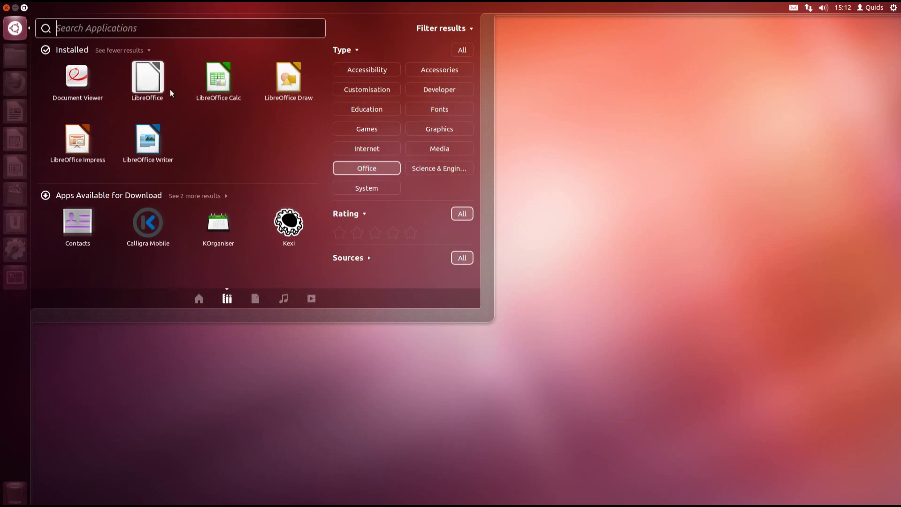
Step: Start a new Writer document, browse the Save As file-format list, then cancel
{"action": "left_click", "coordinate": [137, 143]}
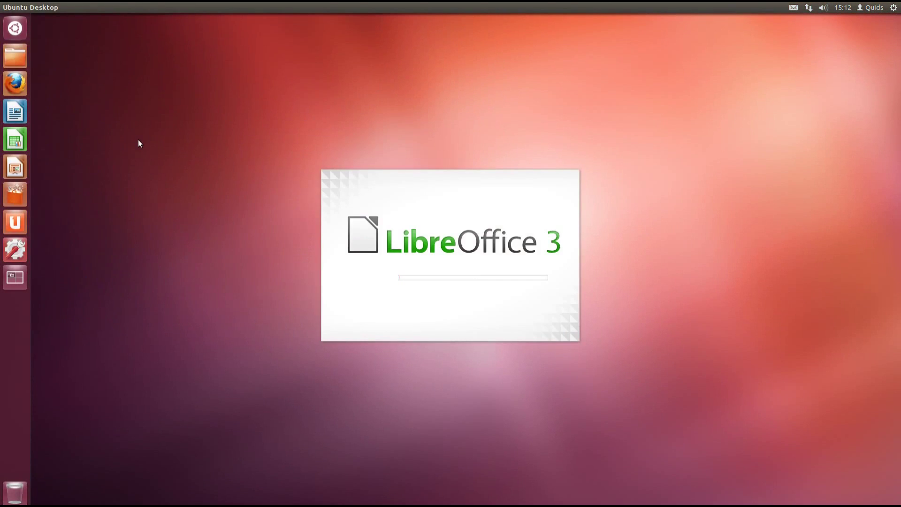
{"action": "left_click", "coordinate": [214, 55]}
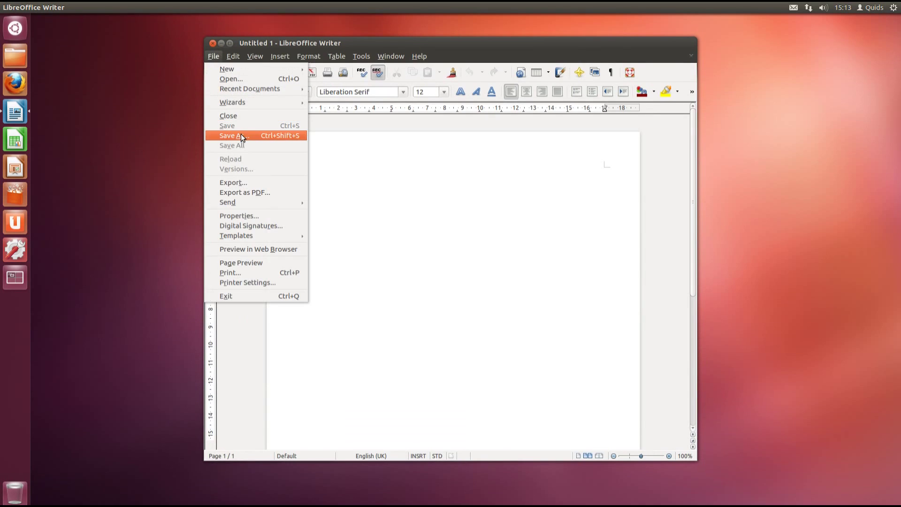
{"action": "left_click", "coordinate": [237, 135]}
{"action": "left_click", "coordinate": [528, 380]}
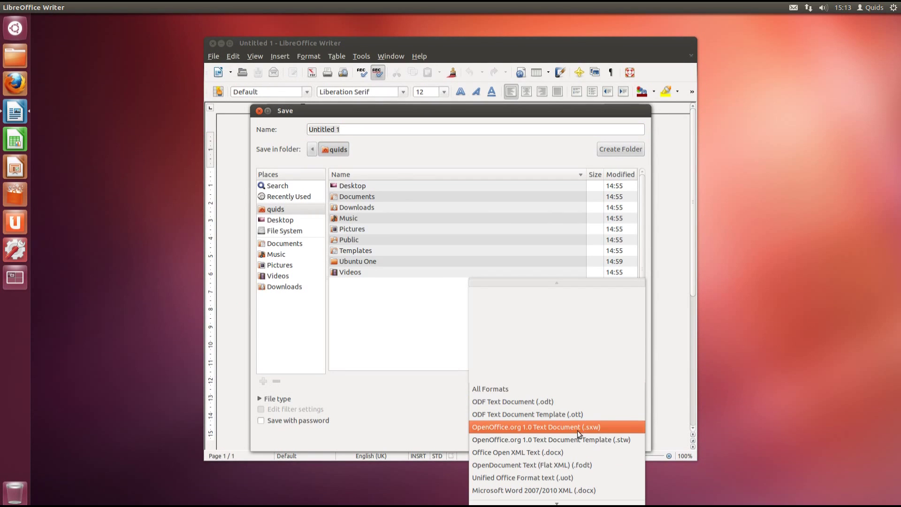
{"action": "scroll", "coordinate": [577, 430], "scroll_direction": "down", "scroll_amount": 3}
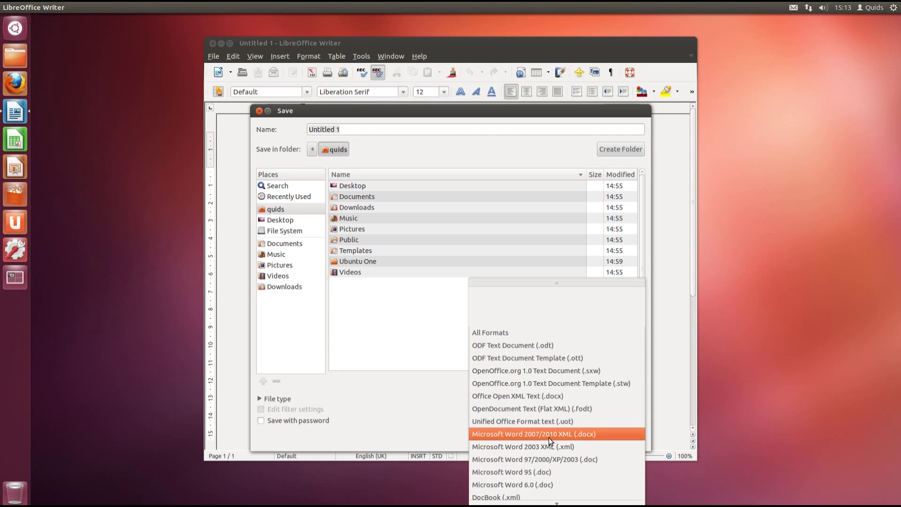
{"action": "scroll", "coordinate": [548, 438], "scroll_direction": "down", "scroll_amount": 2}
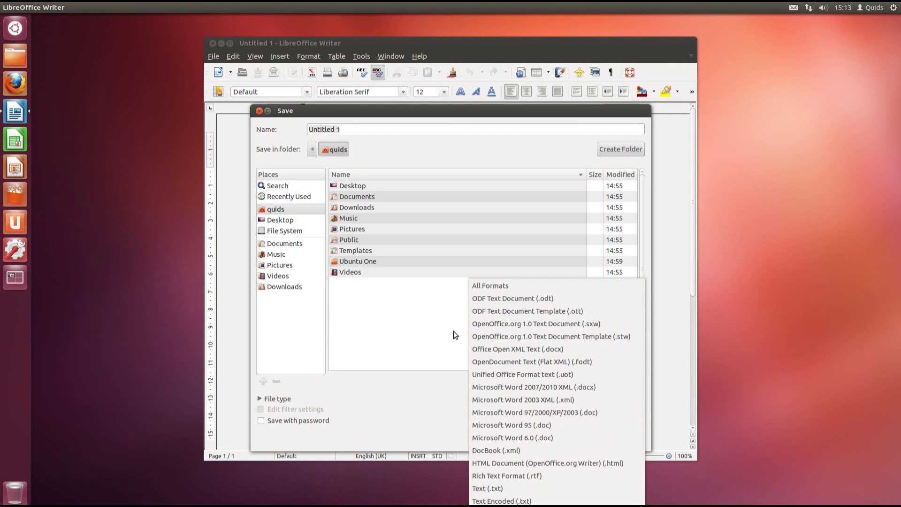
{"action": "key", "text": "Escape"}
{"action": "key", "text": "Escape"}
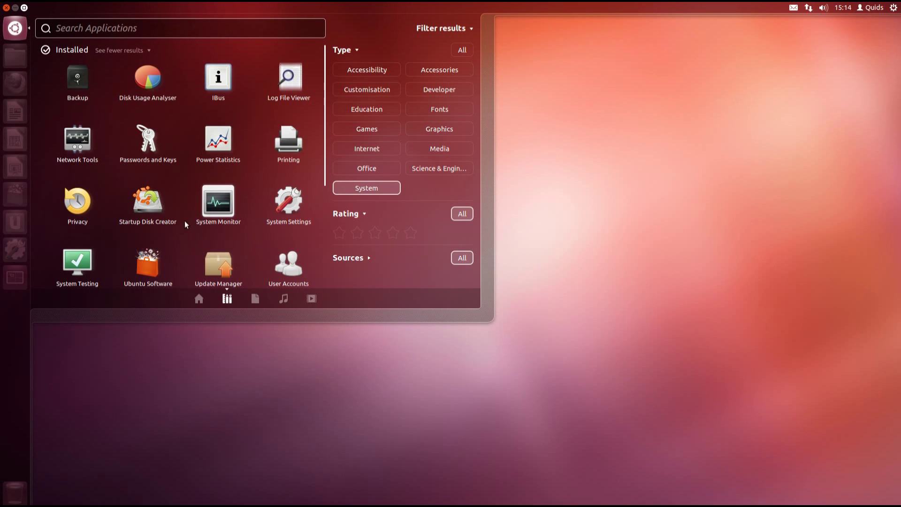
Step: Launch and enlarge System Monitor, then view its Processes and System tabs
{"action": "left_click", "coordinate": [218, 203]}
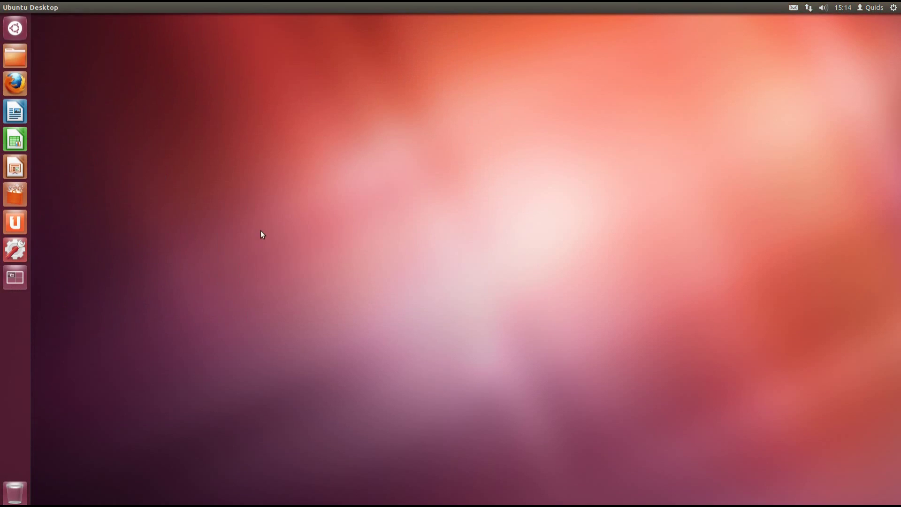
{"action": "left_click_drag", "start_coordinate": [338, 258], "coordinate": [431, 397]}
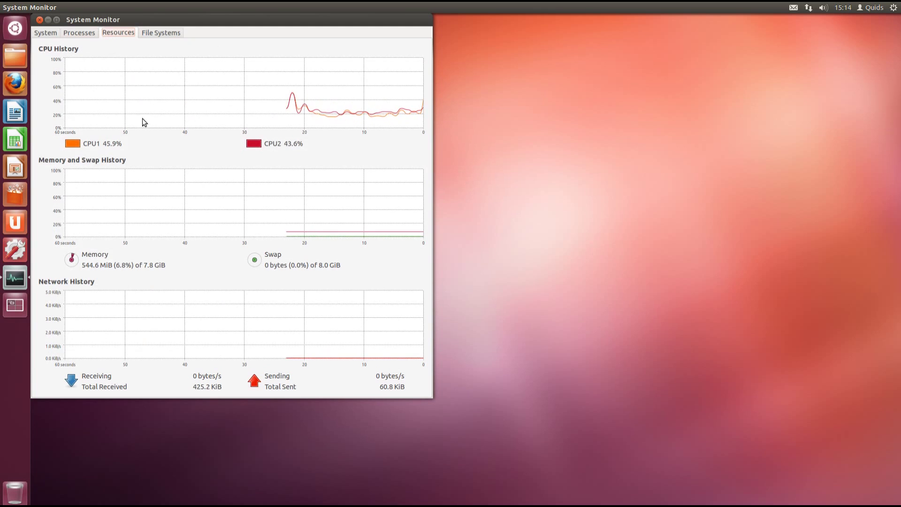
{"action": "left_click", "coordinate": [86, 33]}
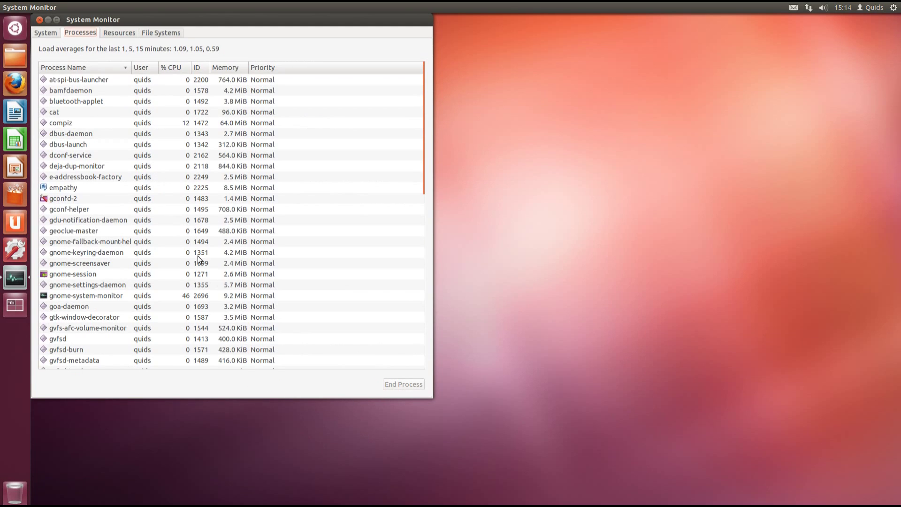
{"action": "left_click", "coordinate": [55, 33]}
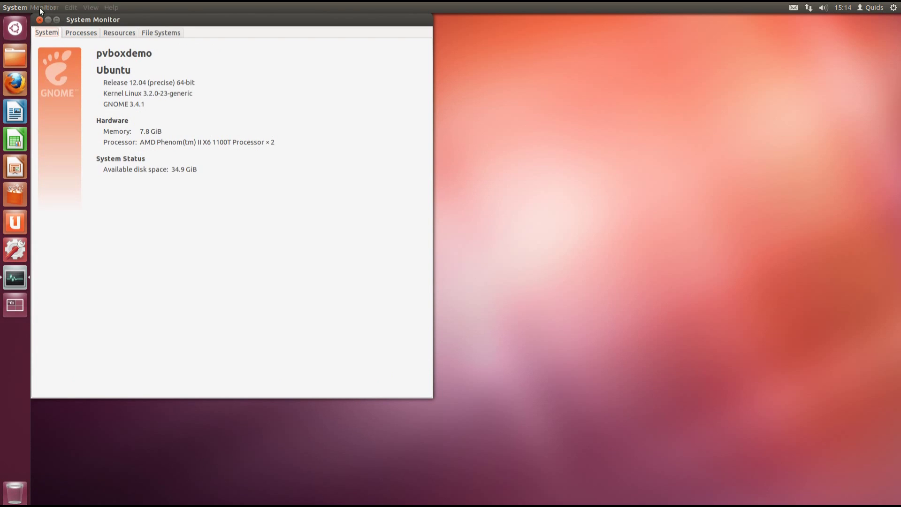